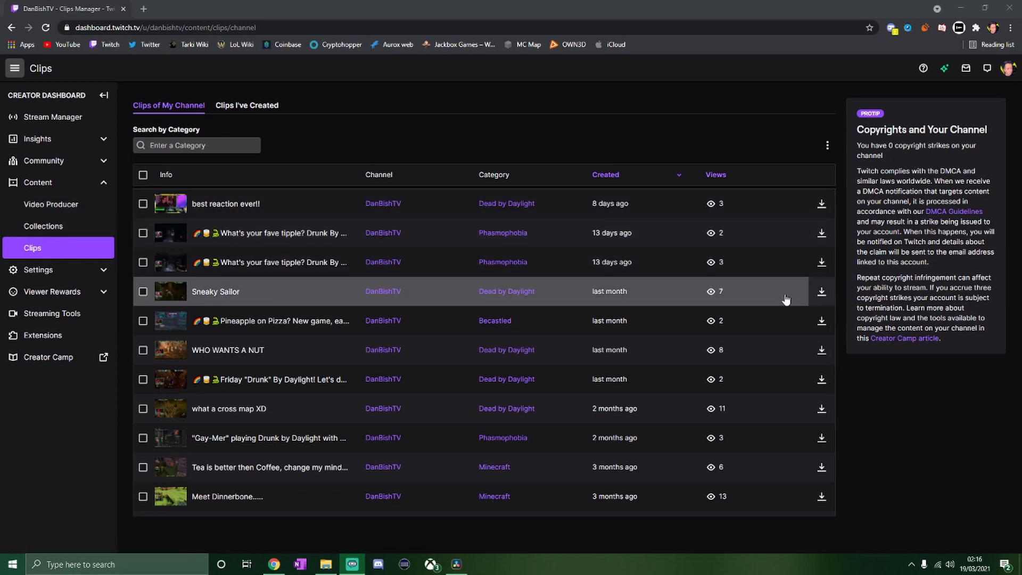
Step: Download the "Sneaky Sailor" clip from the Twitch clips list and open Untitled Project in DaVinci Resolve
left_click(821, 292)
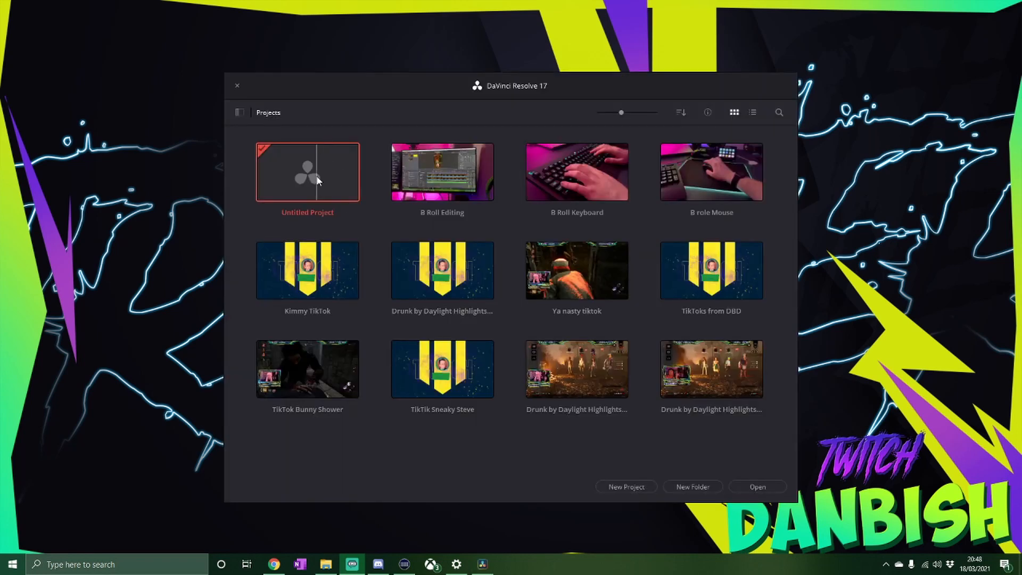
double_click(318, 180)
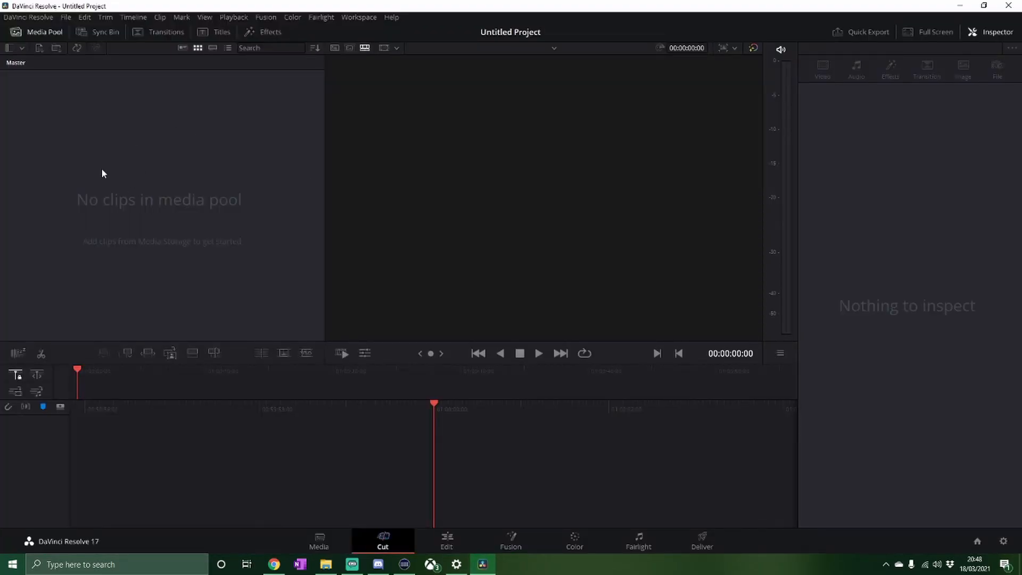
left_click(65, 16)
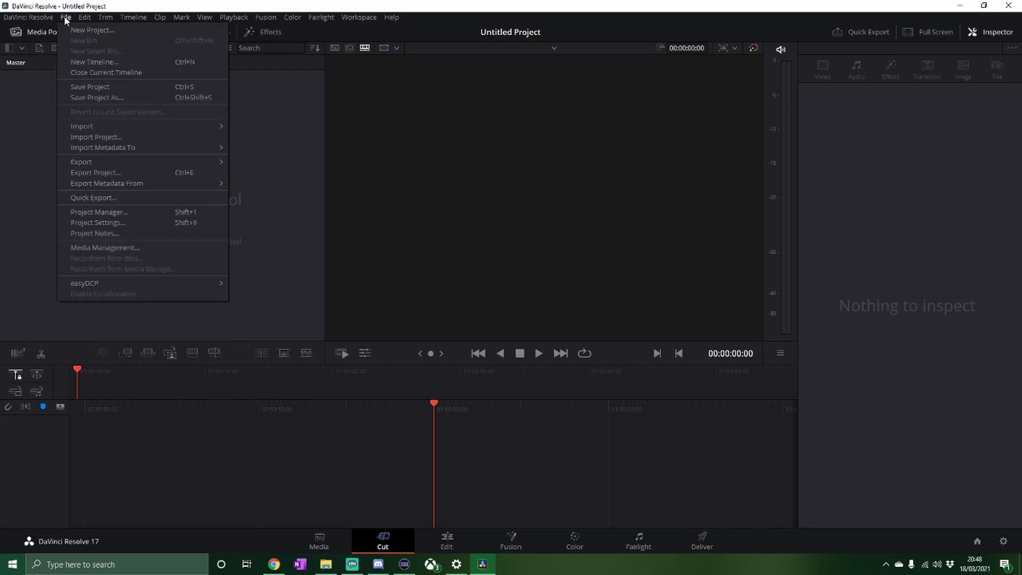
left_click(35, 145)
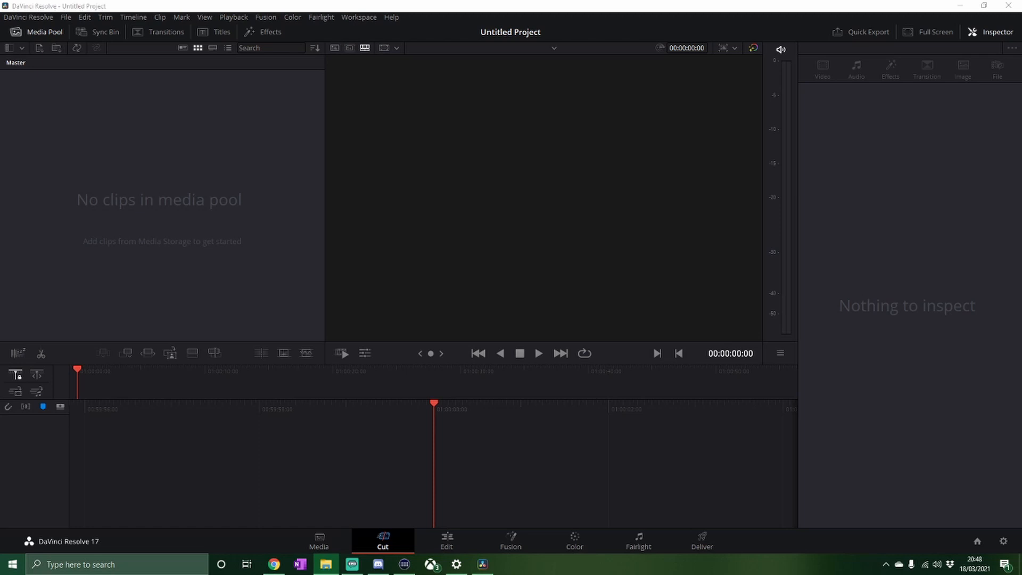
left_click_drag(3, 138, 103, 167)
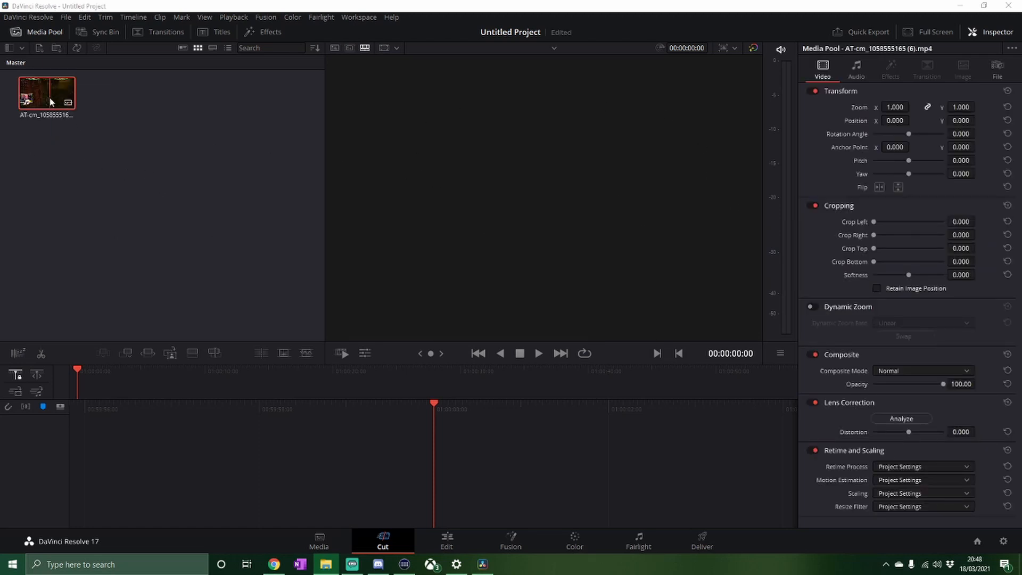
left_click_drag(47, 93, 520, 490)
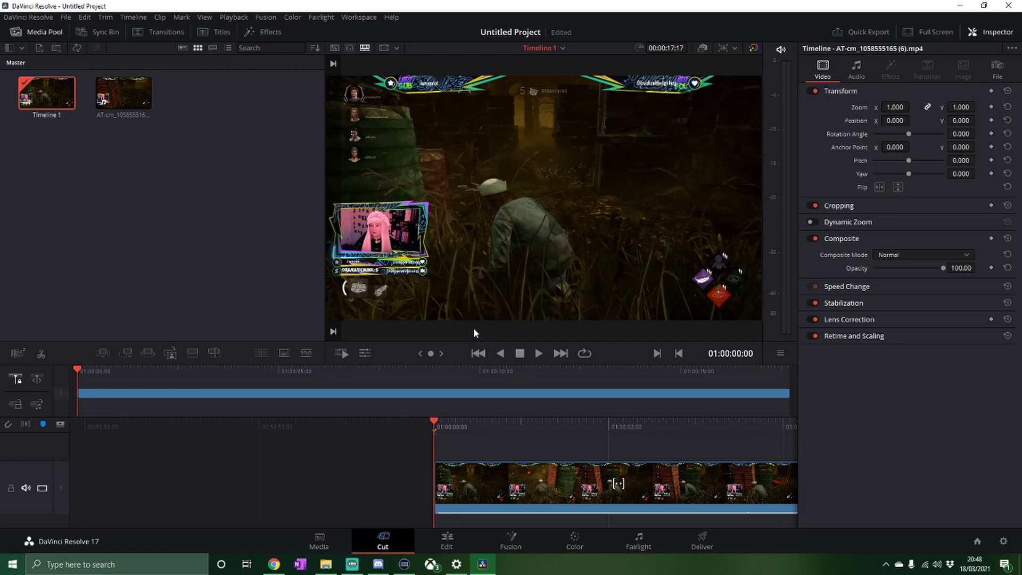
Step: On the Edit page, set the project's timeline resolution to a vertical 1080 x 1920 and save the settings
left_click(447, 541)
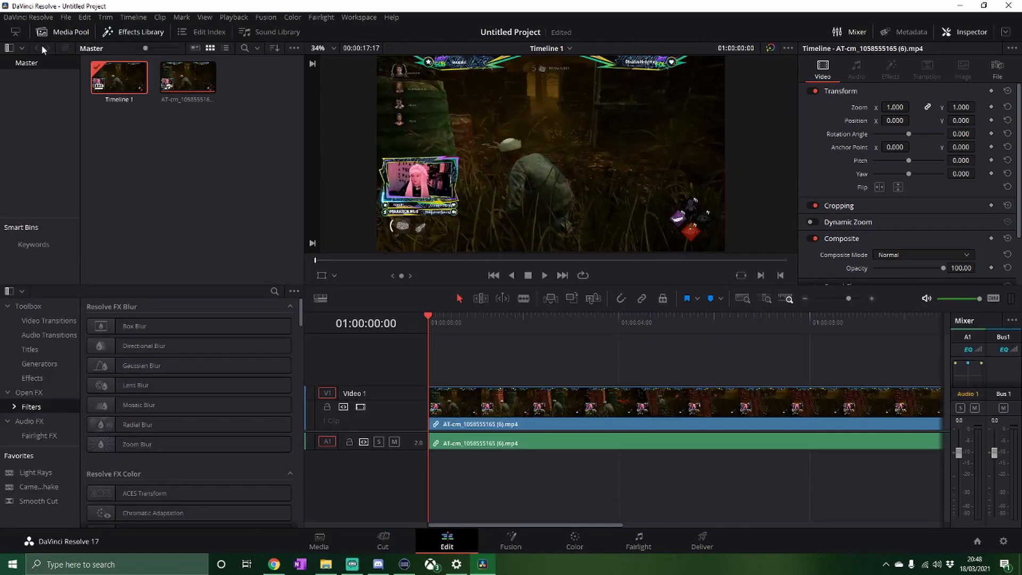
left_click(66, 18)
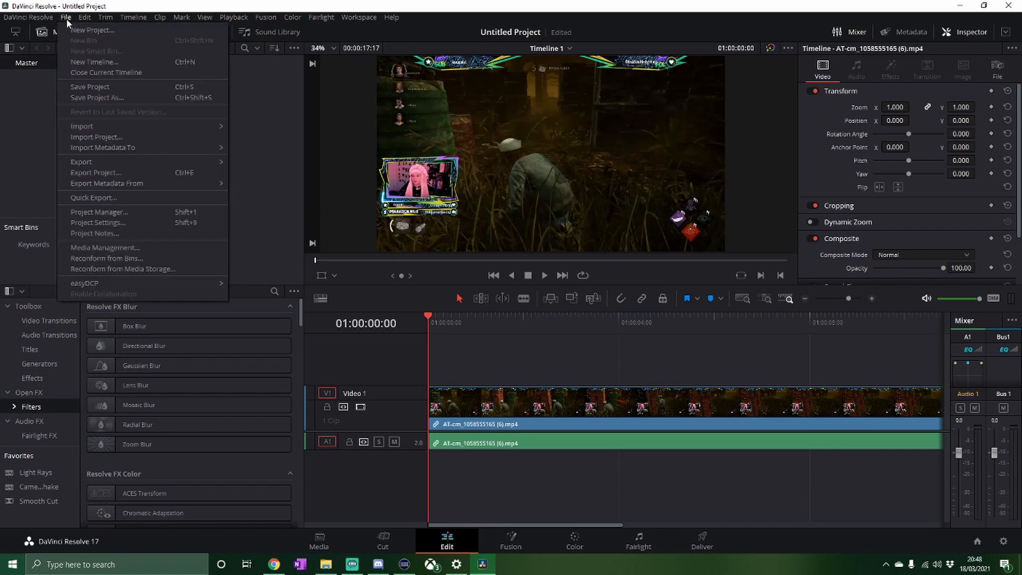
left_click(93, 219)
left_click(505, 133)
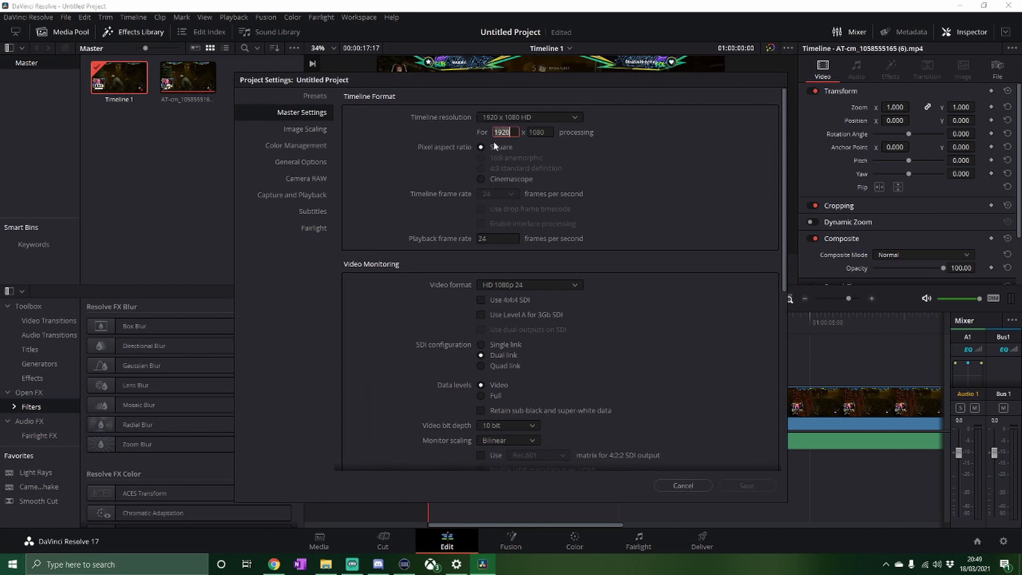
type("1080")
key("Tab")
type("1920")
left_click(761, 489)
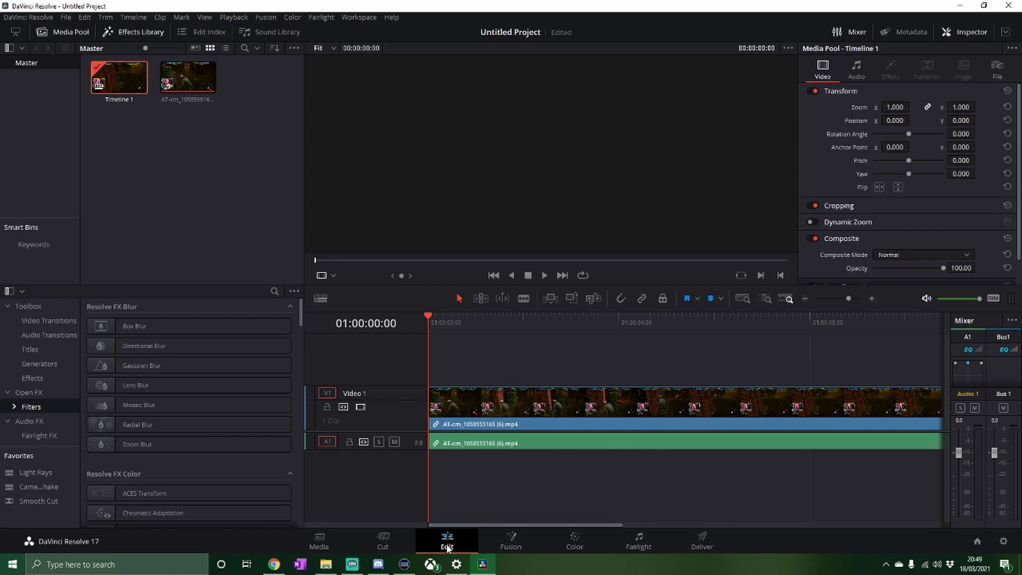
Step: Scale the Video 1 clip to a zoom of 3.620 so it fills the vertical frame
left_click(473, 411)
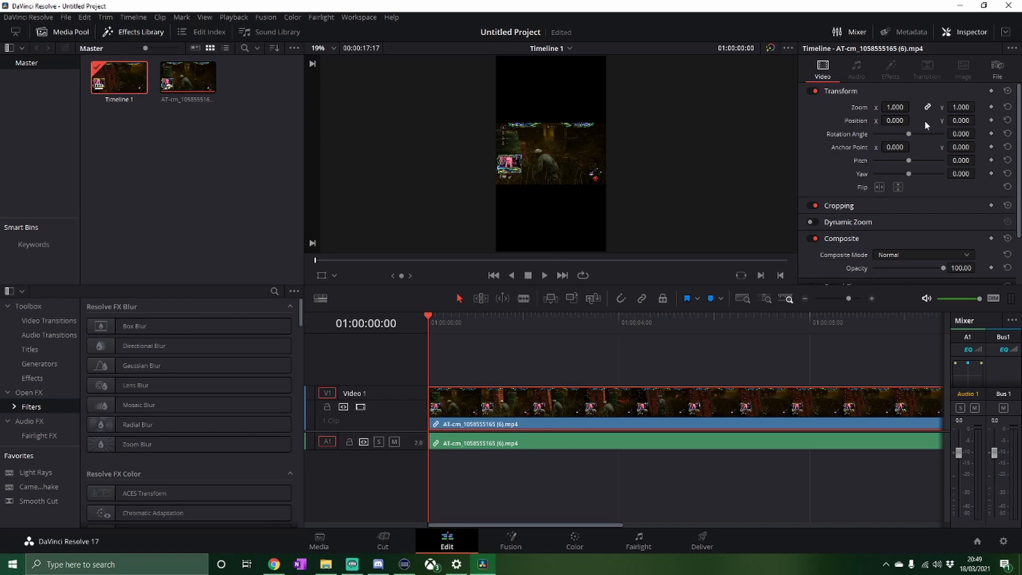
left_click_drag(896, 107, 965, 106)
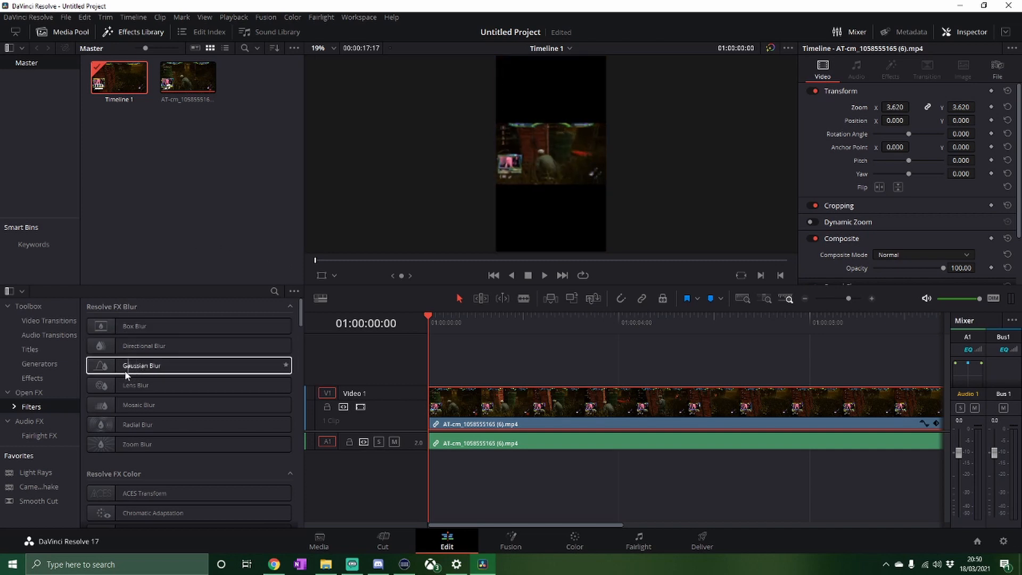
Step: Apply a Gaussian Blur to the Video 1 clip and raise its horizontal and vertical strength to 0.752
left_click_drag(121, 372, 484, 412)
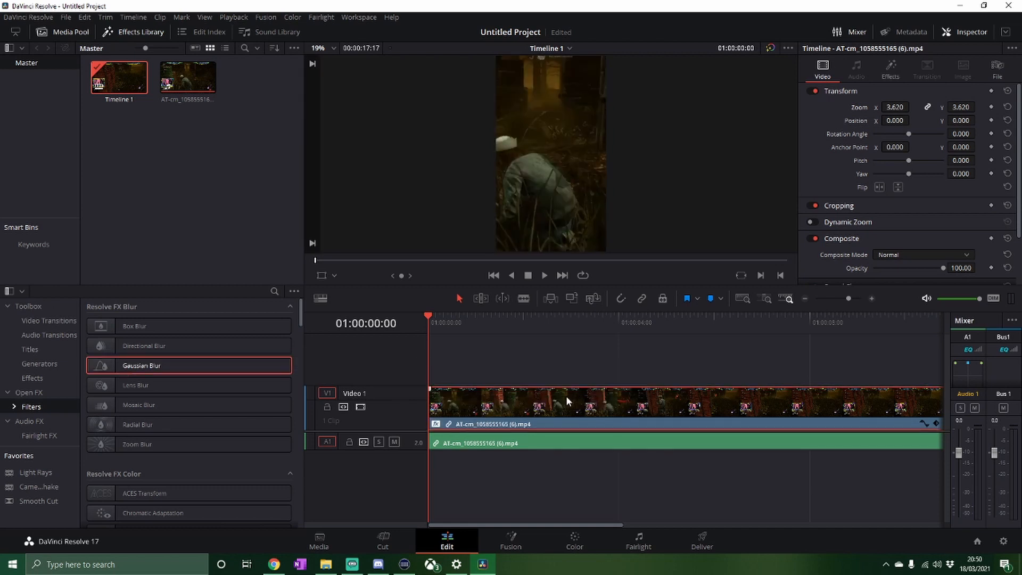
left_click(888, 74)
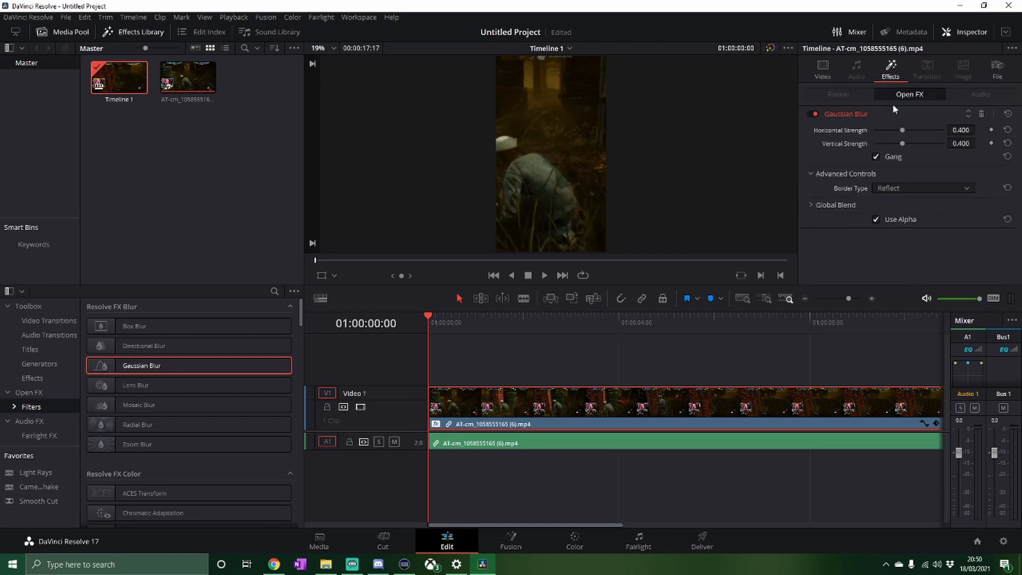
left_click_drag(903, 130, 925, 130)
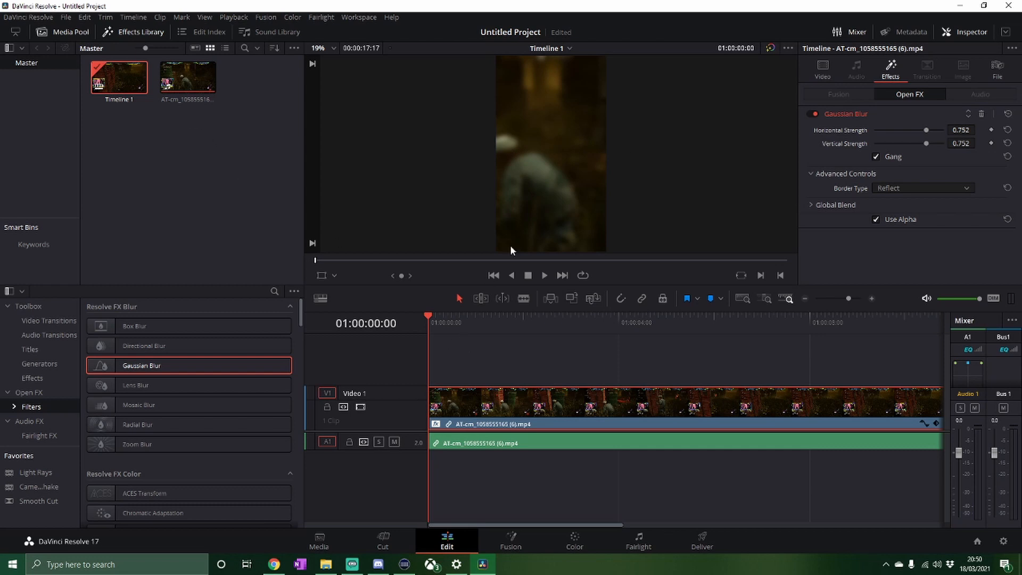
Step: Place a second copy of the clip on Video 2 above the blurred one and delete its duplicate audio from A2
left_click(178, 85)
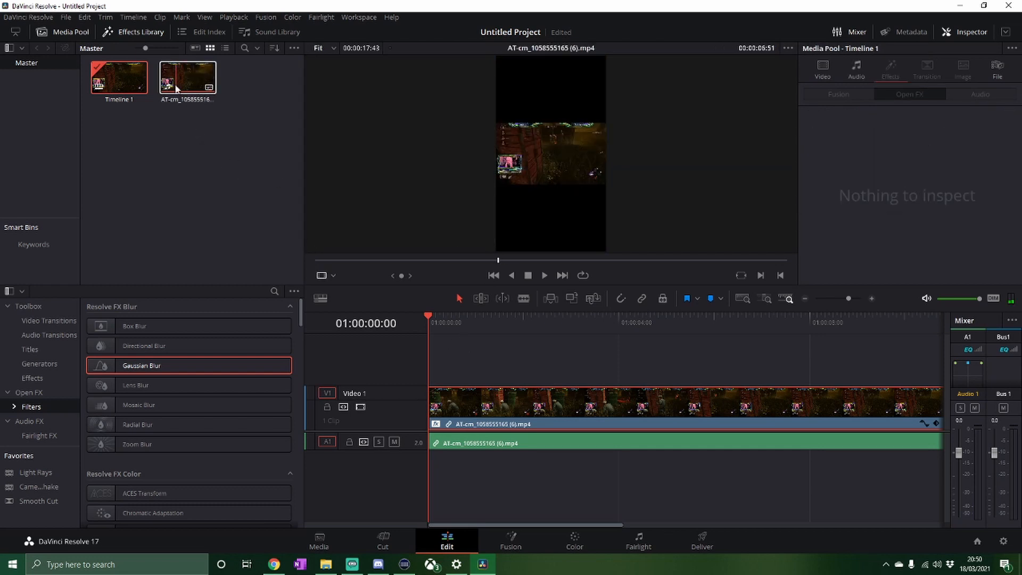
left_click_drag(195, 85, 433, 356)
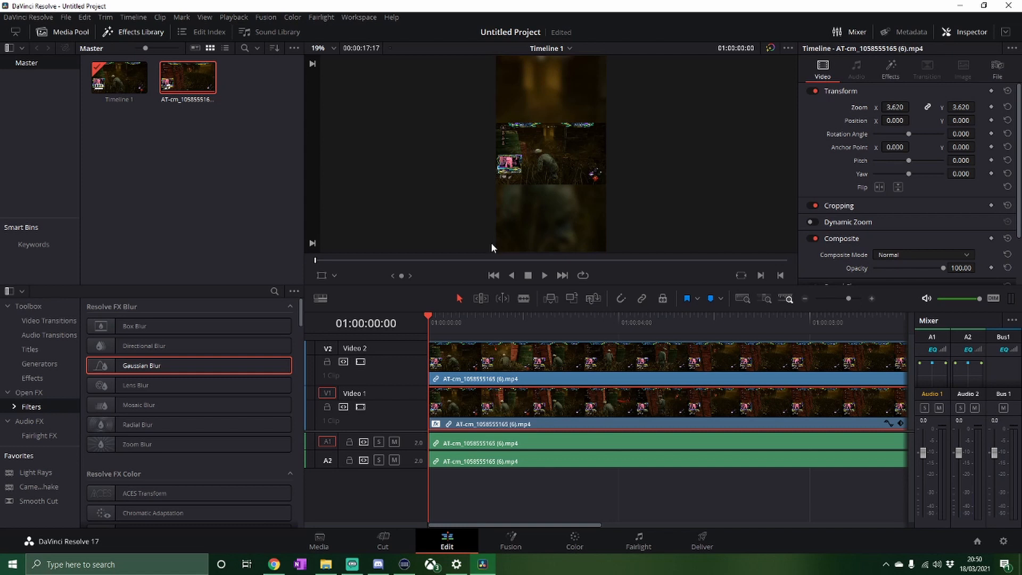
left_click(495, 353)
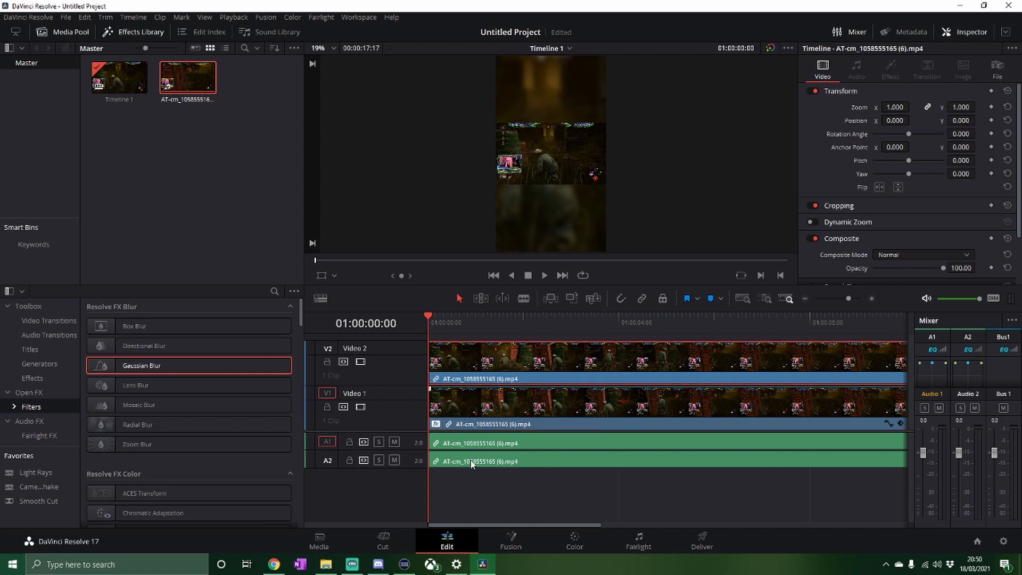
left_click(468, 448)
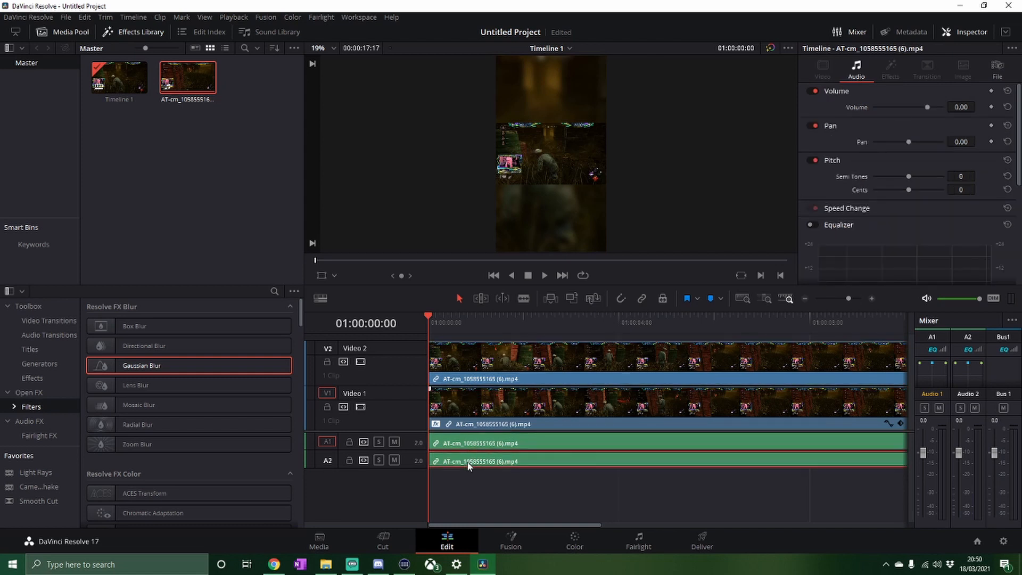
left_click(465, 462)
right_click(471, 463)
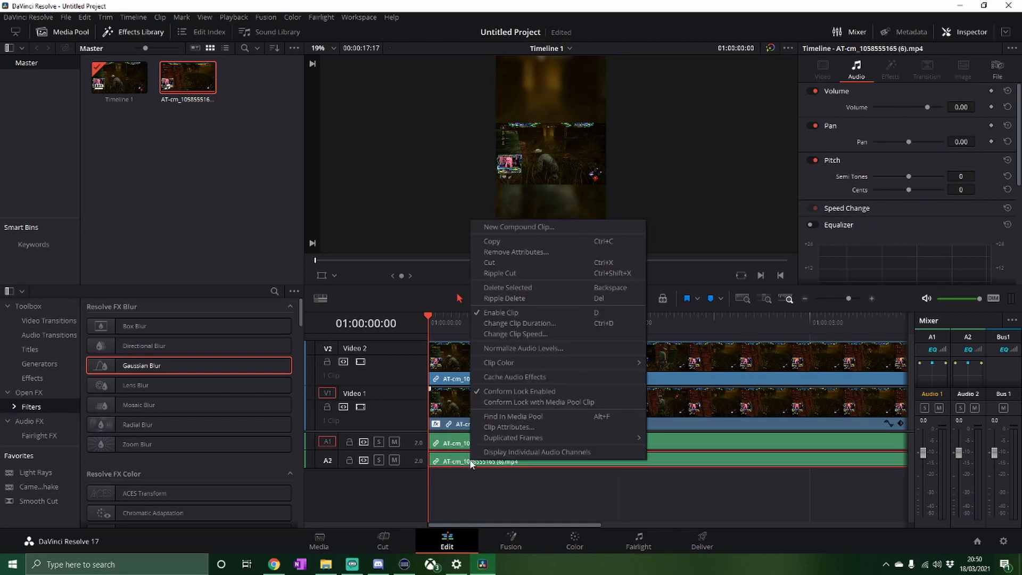
left_click(523, 288)
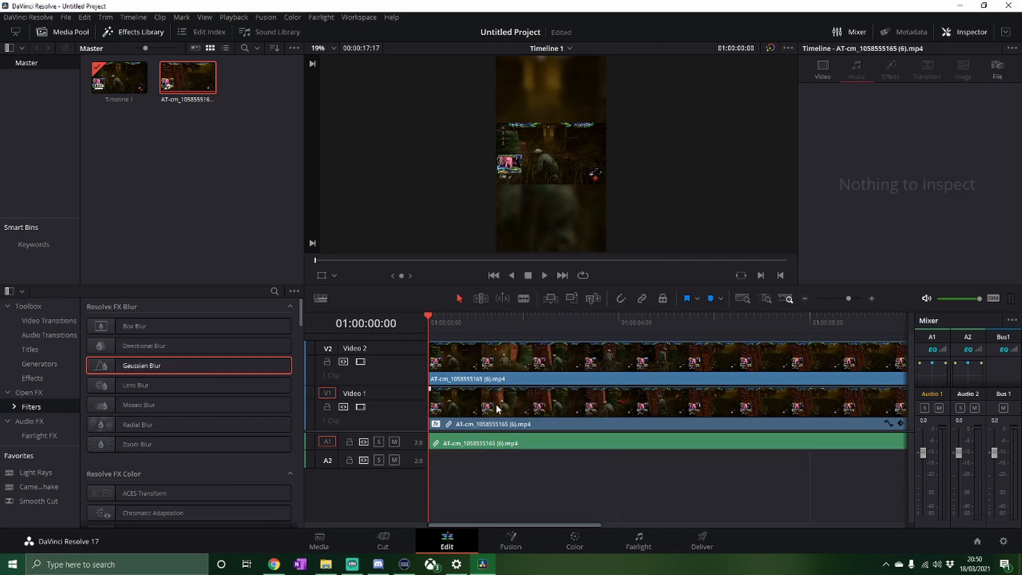
Step: Scale the Video 2 clip to a zoom of 2.380, preview the playback and return the playhead to the start
left_click(454, 381)
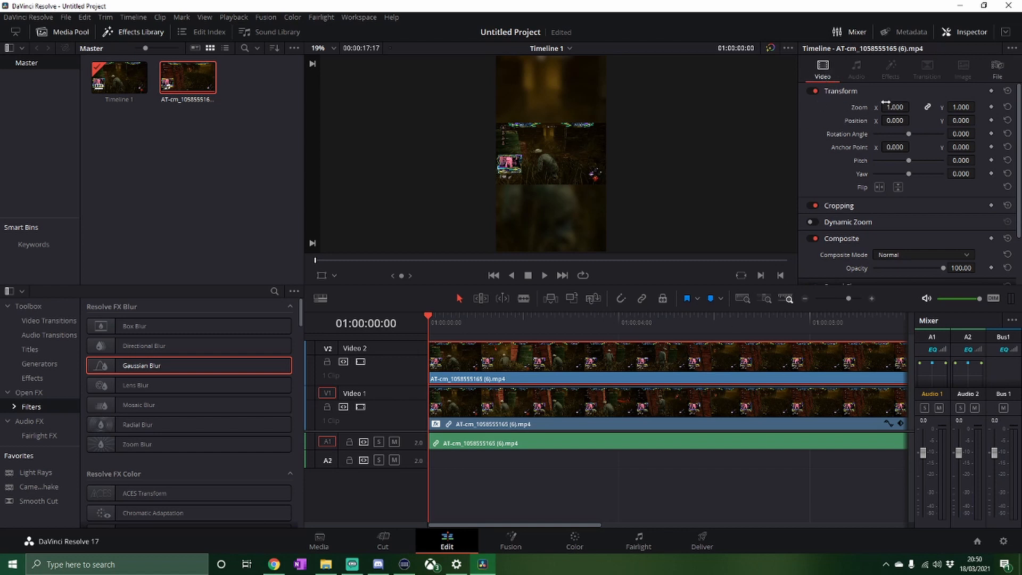
left_click_drag(896, 107, 974, 107)
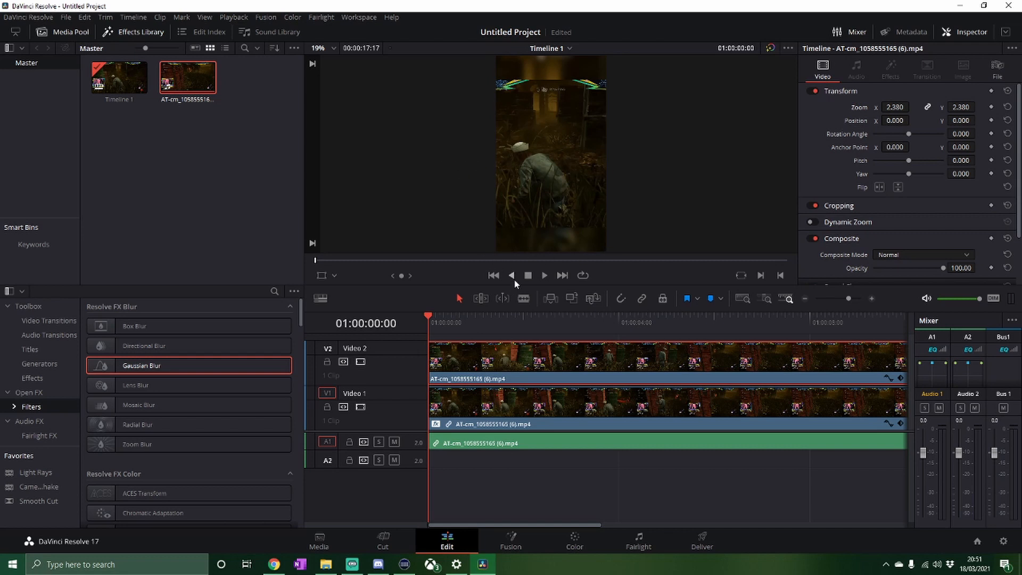
left_click(545, 275)
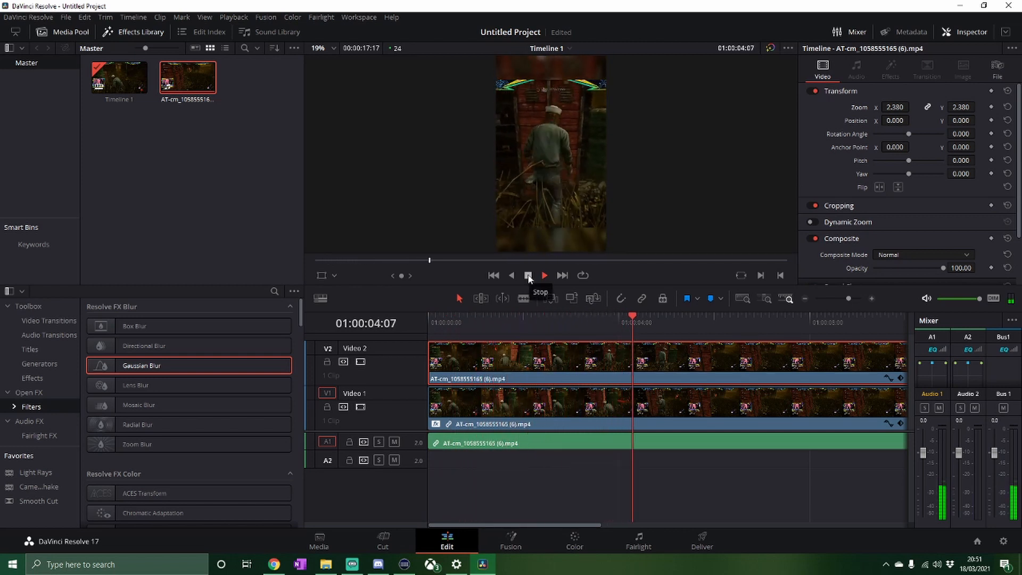
left_click(529, 276)
left_click_drag(648, 317, 406, 312)
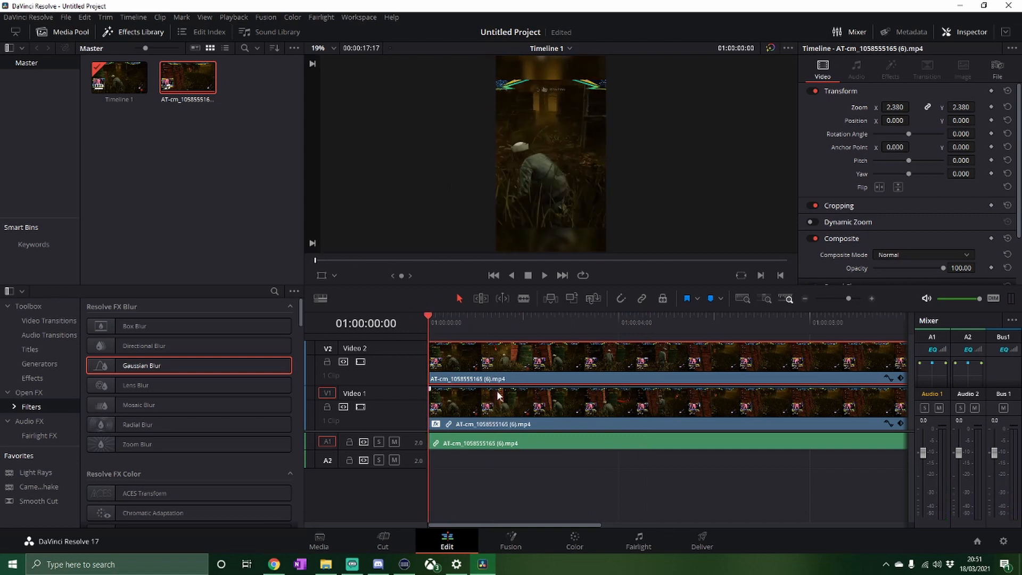
Step: Place a third copy of the clip on Video 3 at the timeline start and delete its duplicate audio from A3
left_click(137, 89)
left_click_drag(187, 79, 436, 271)
left_click_drag(450, 336, 426, 340)
scroll(482, 373, "up", 2)
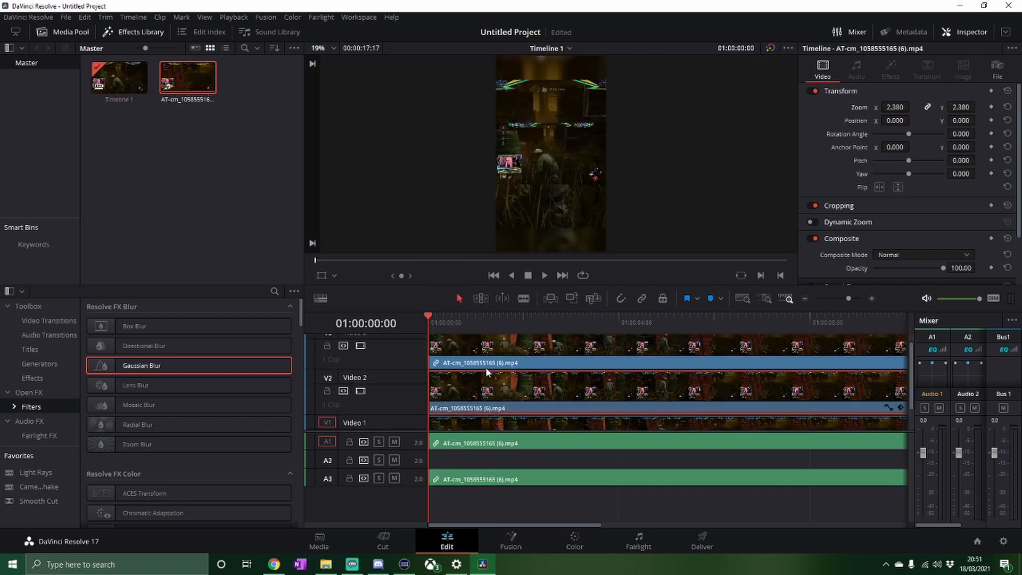
left_click(485, 480)
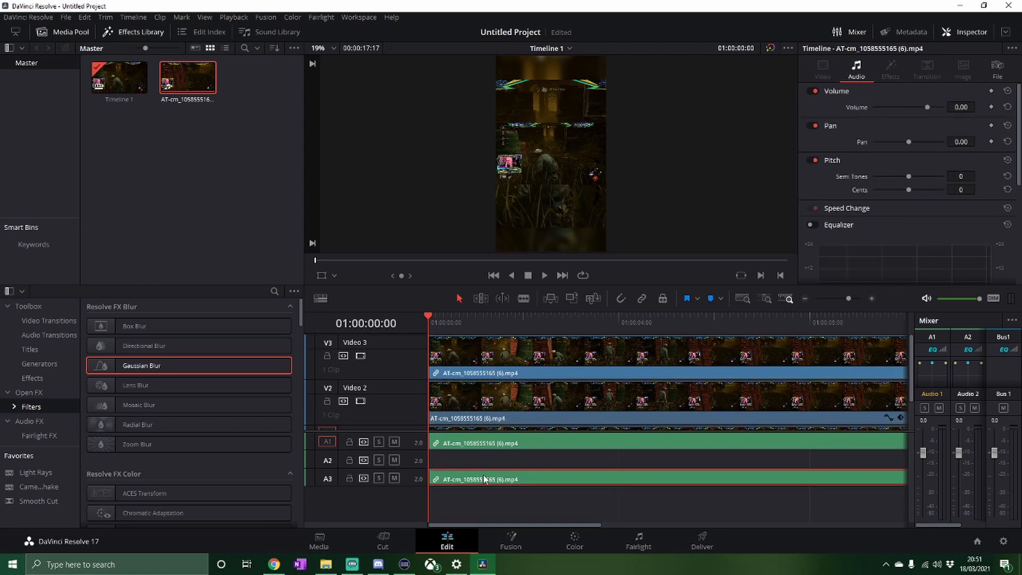
key("Delete")
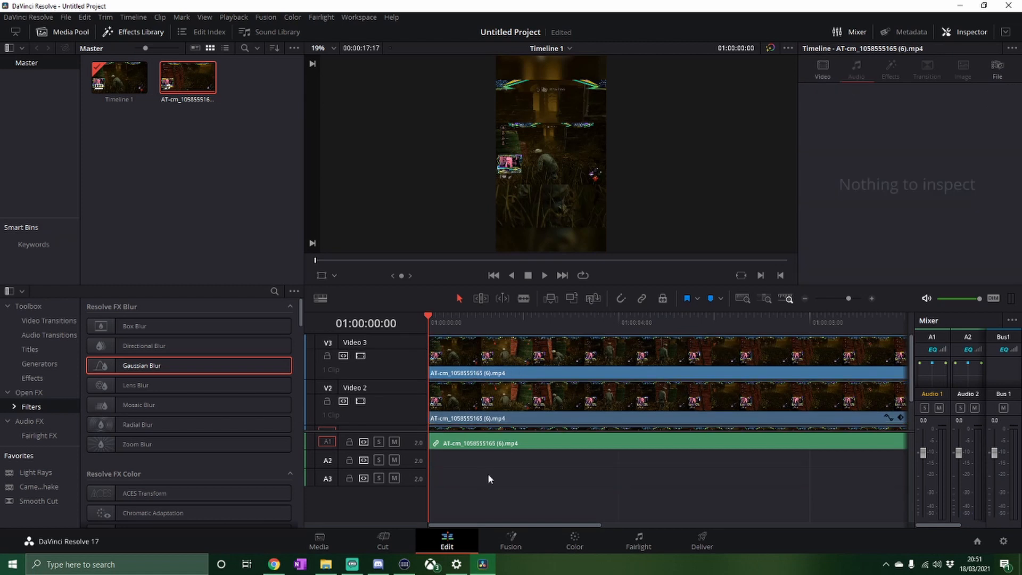
Step: Add an ellipse mask to the Video 3 clip in Fusion and centre it over the webcam at about X 0.114, Y 0.369
left_click(470, 351)
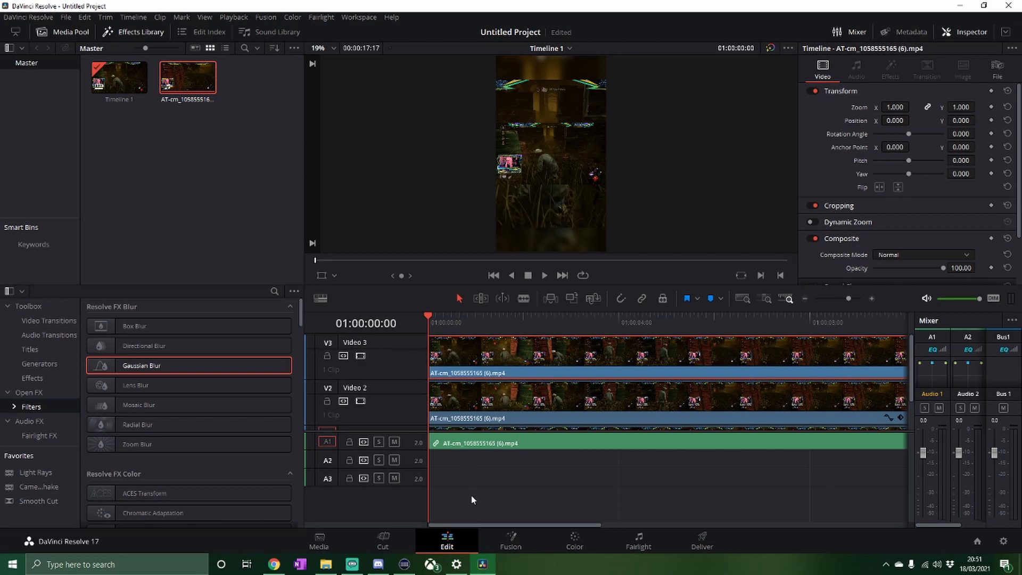
left_click(515, 533)
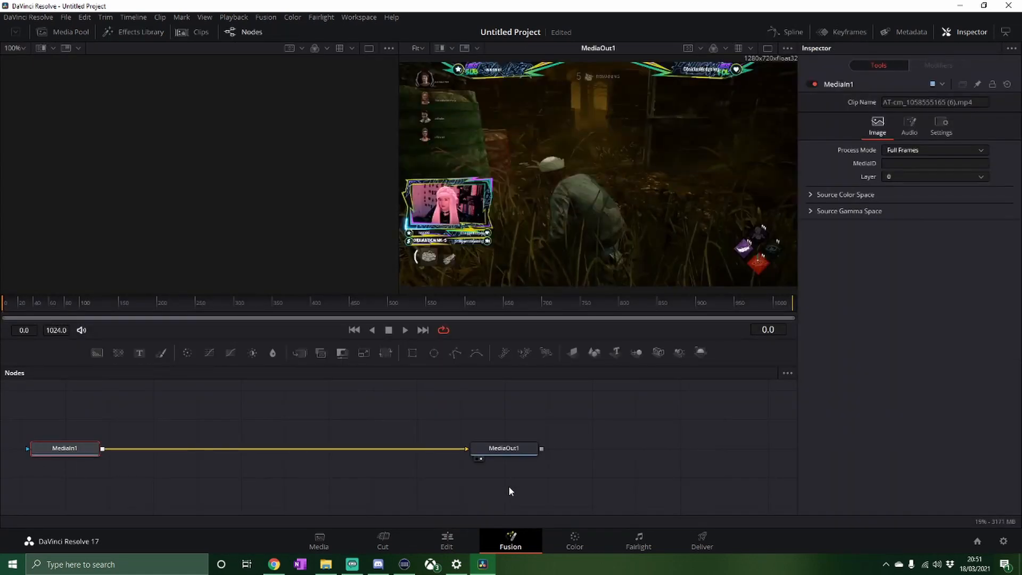
left_click(434, 353)
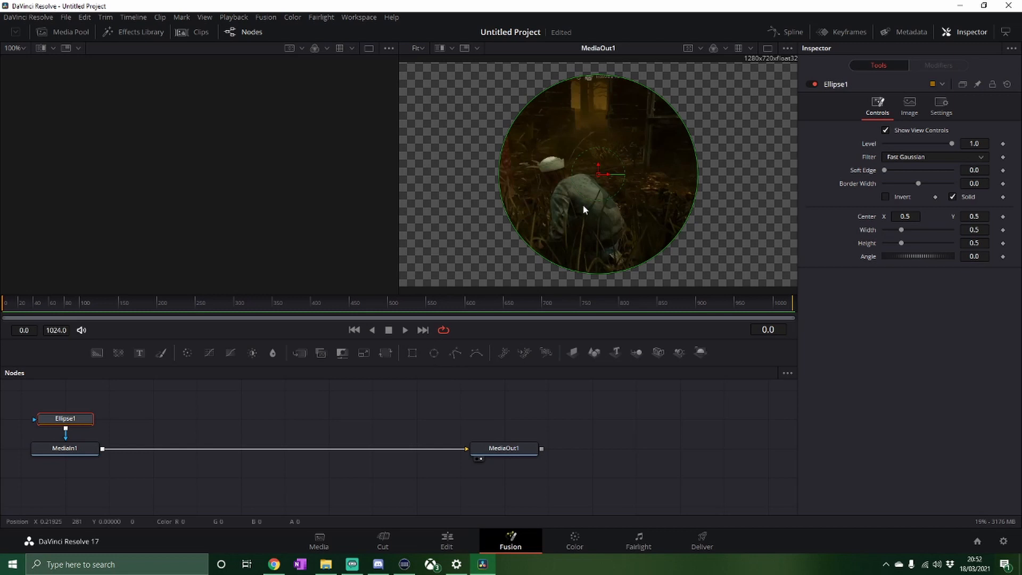
left_click_drag(599, 175, 455, 208)
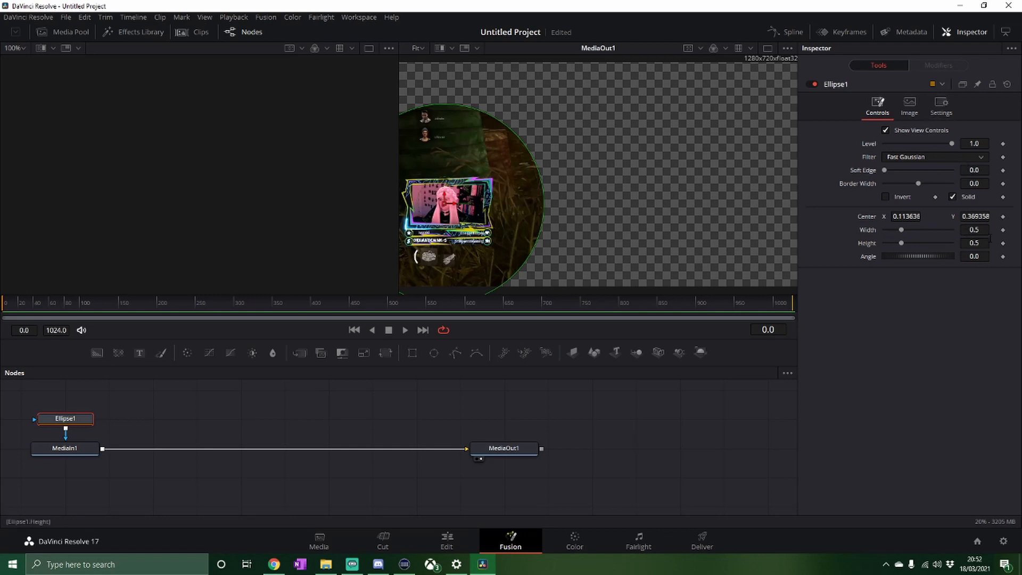
Step: Set the ellipse mask's width and height to 0.1 and nudge its centre down to about Y 0.365 over the streamer's face
left_click(975, 229)
key("BackSpace")
type("1")
left_click(975, 243)
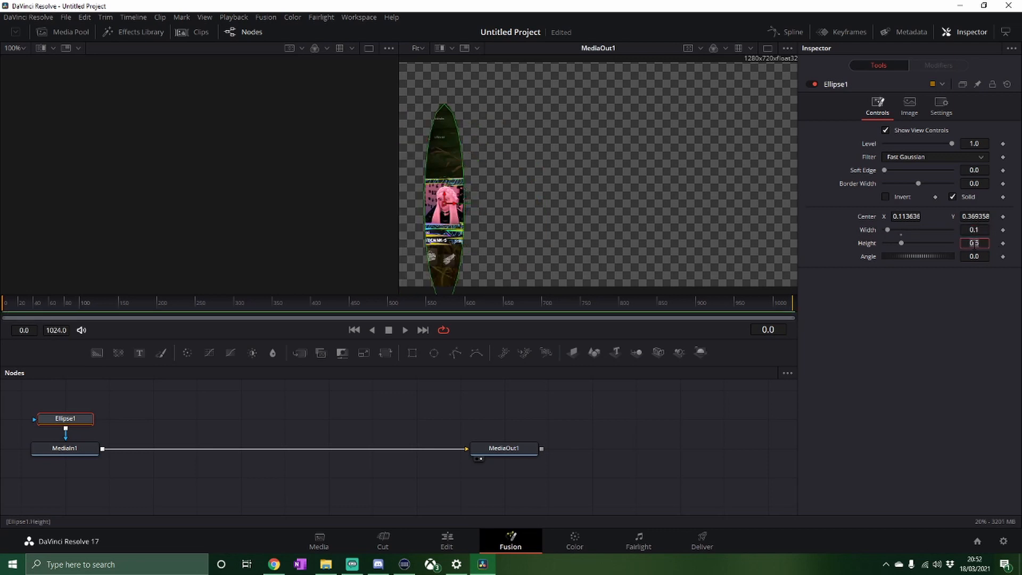
key("BackSpace")
type("1")
key("Tab")
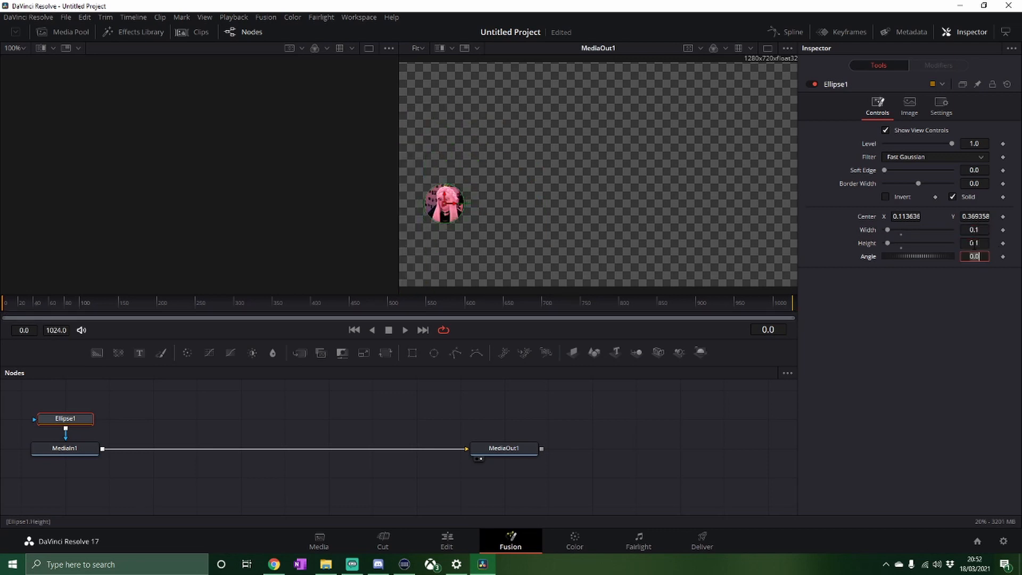
left_click(444, 203)
left_click_drag(443, 203, 444, 206)
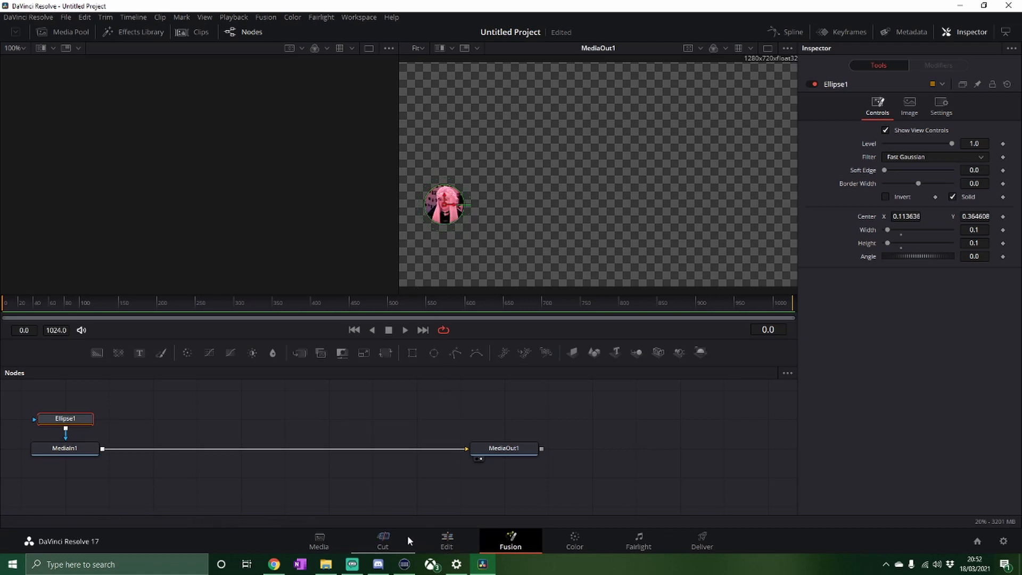
Step: Return to the Edit page and crop the Video 3 clip's frame tightly around the circular webcam
left_click(450, 540)
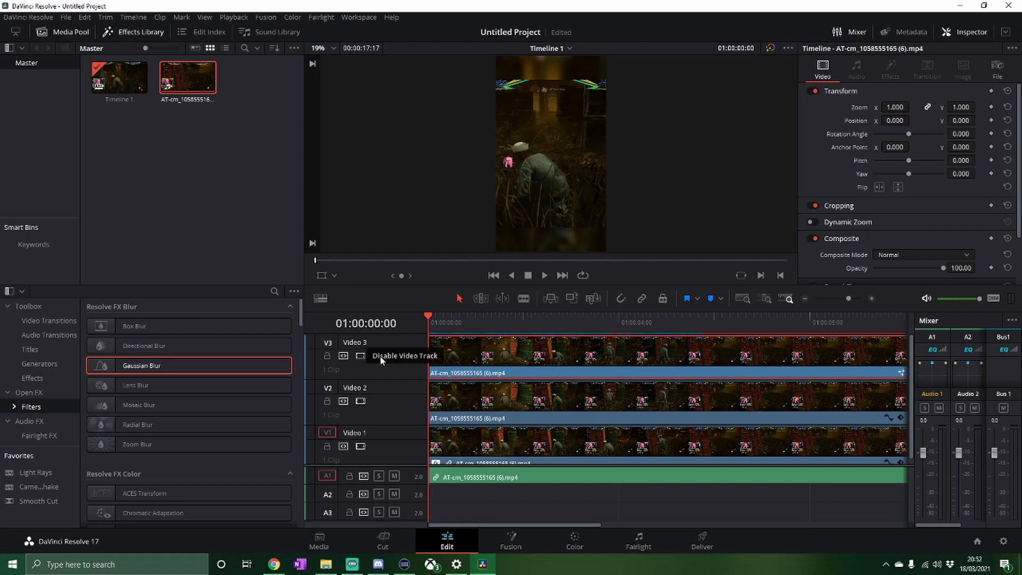
left_click(335, 276)
left_click(344, 298)
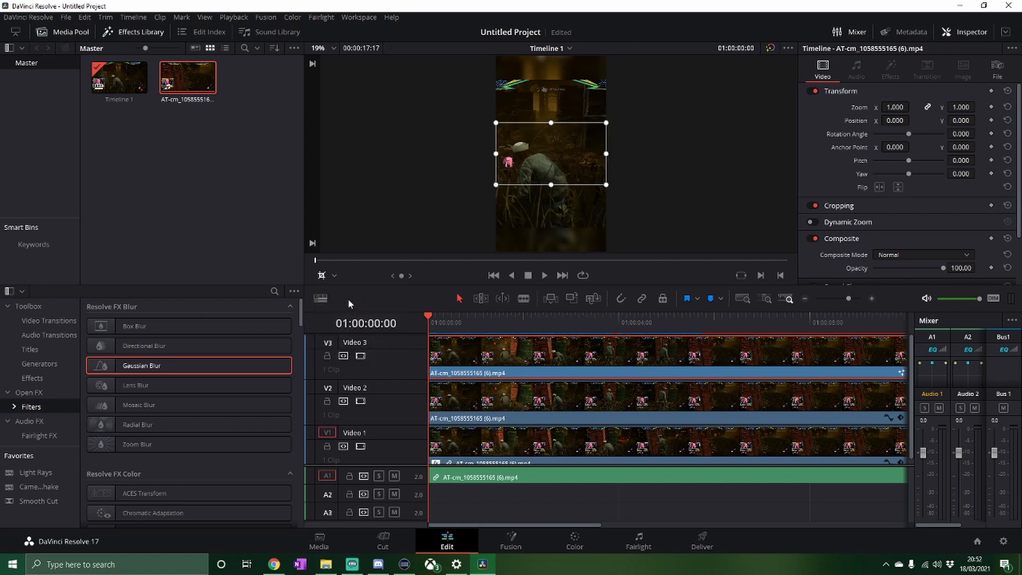
left_click_drag(608, 155, 501, 166)
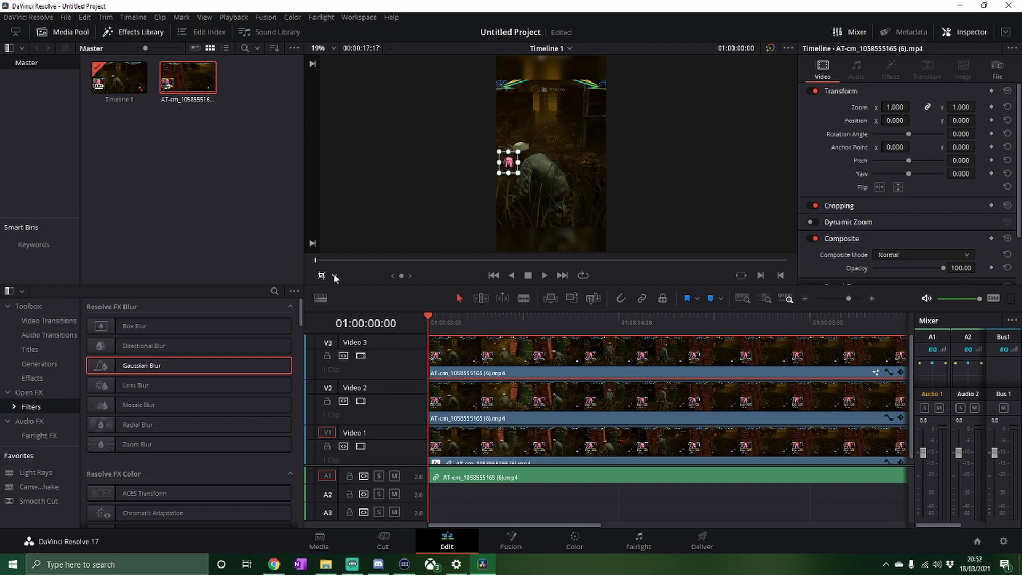
Step: Scale the cropped webcam clip to a zoom of 2.980 and position it at the frame's bottom centre, about X 1231.304, Y -390.982
left_click(335, 276)
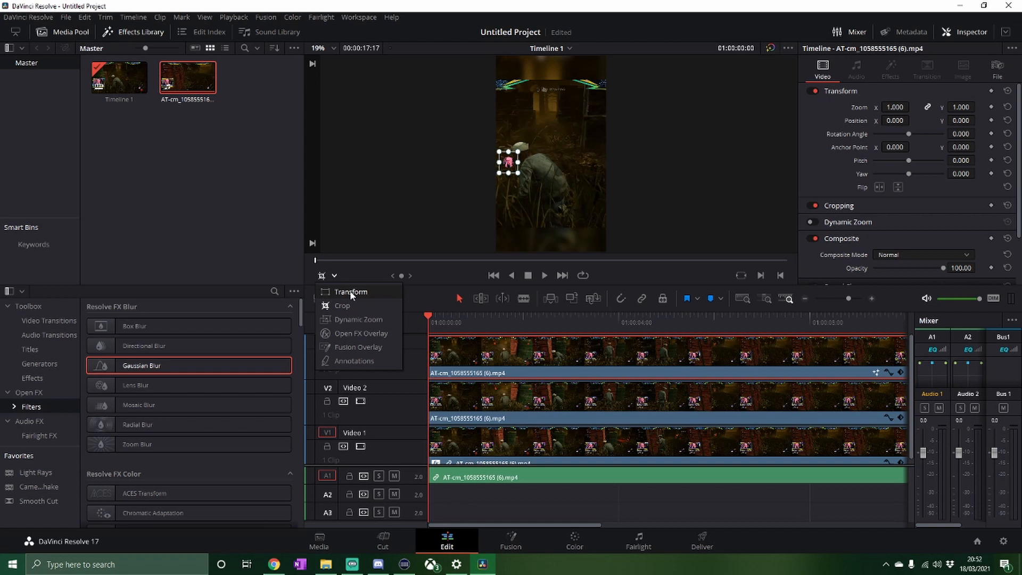
left_click(354, 292)
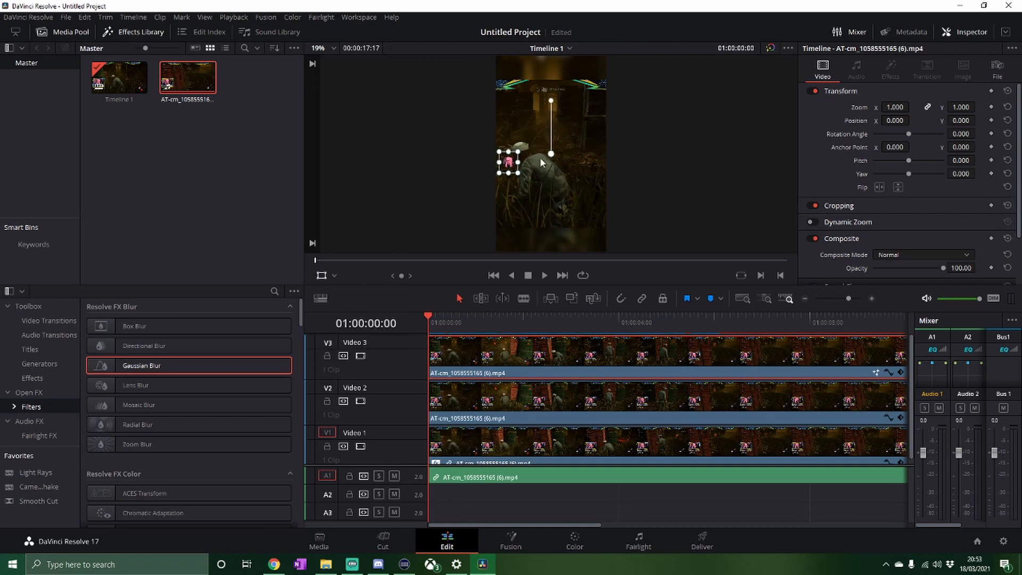
left_click_drag(512, 166, 548, 206)
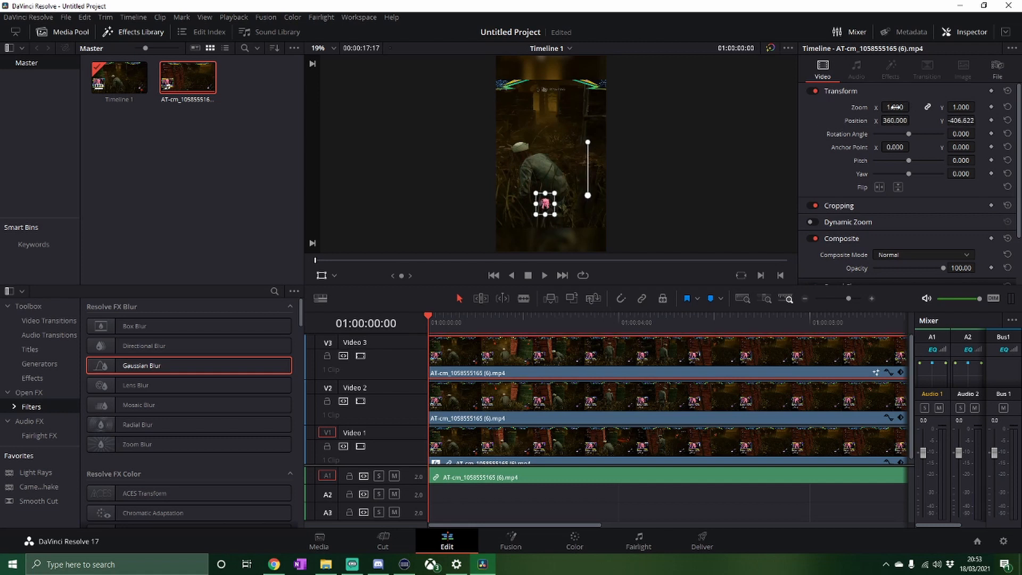
left_click_drag(888, 107, 931, 107)
left_click_drag(464, 217, 552, 217)
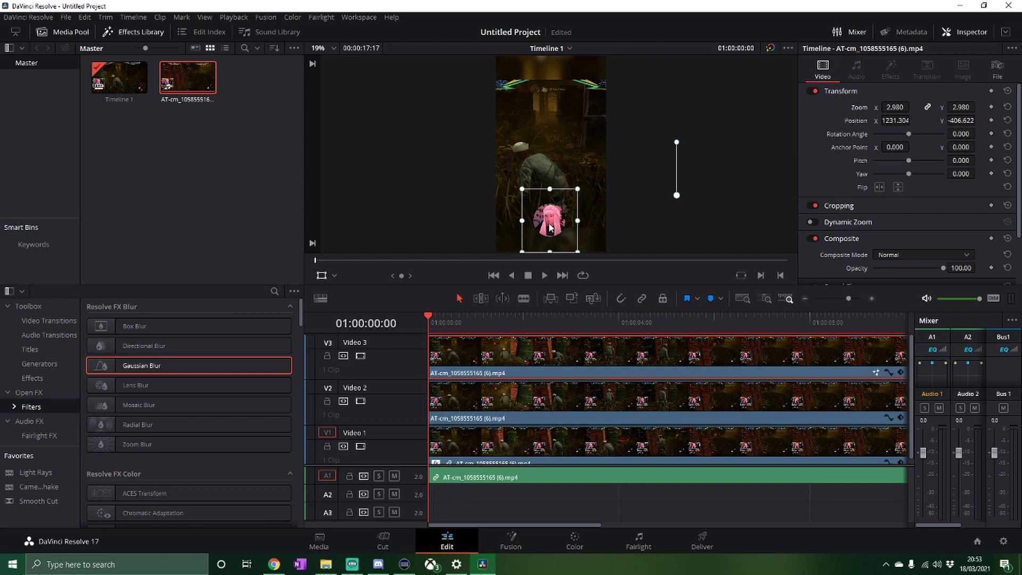
left_click_drag(549, 224, 550, 225)
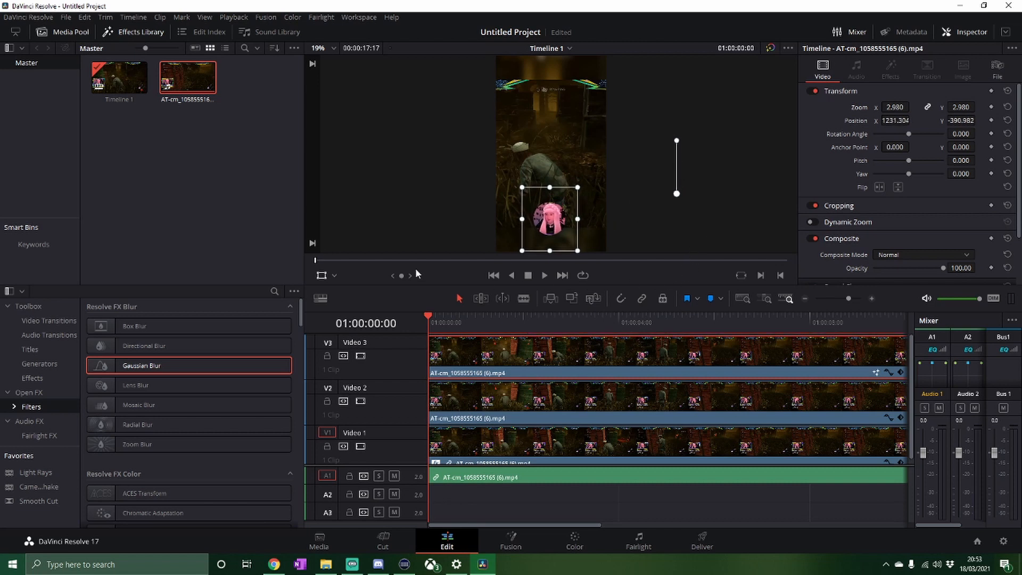
Step: Import DanBishTV YT Intro.mp4 into the media pool and place it on Video 1 directly after the gameplay clip
left_click_drag(510, 525, 738, 524)
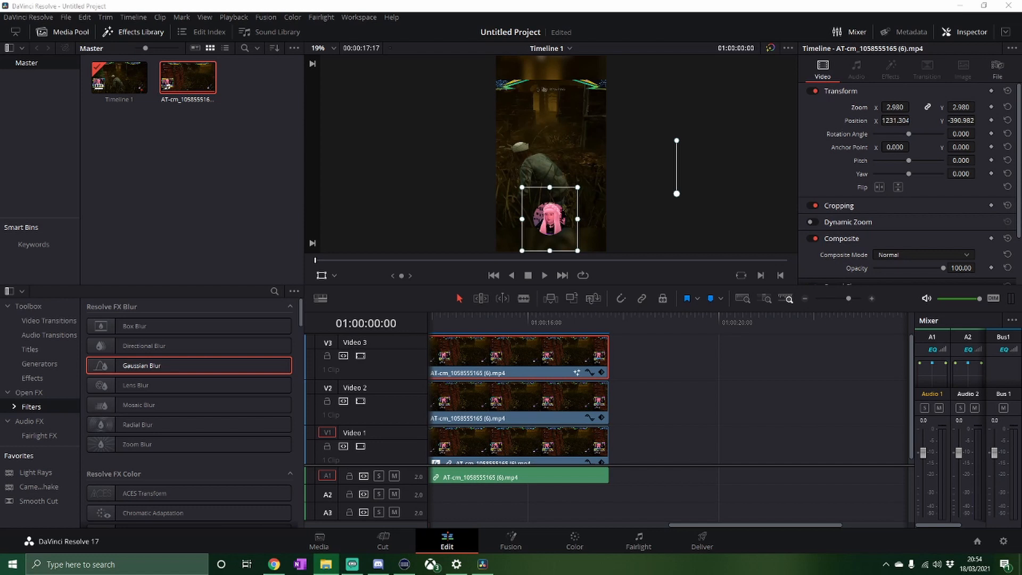
left_click_drag(92, 128, 236, 160)
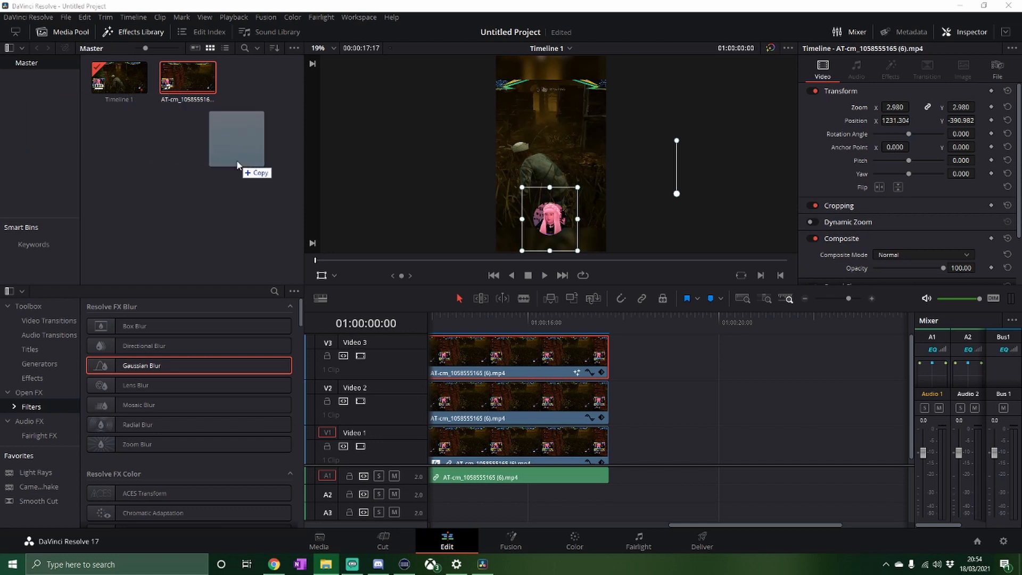
left_click(187, 88)
left_click_drag(186, 88, 612, 451)
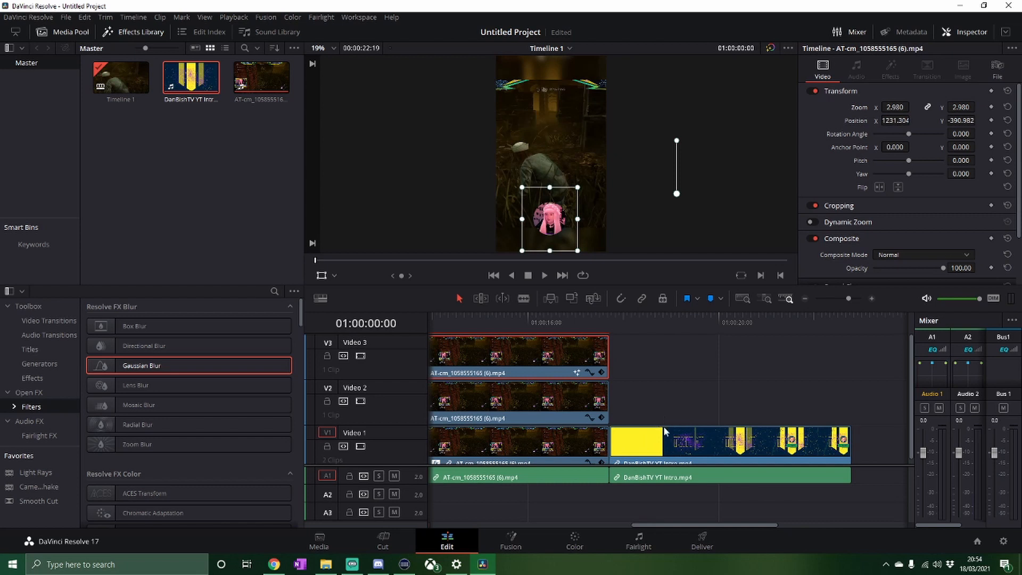
Step: Scale the intro clip on Video 1 to a zoom of 3.710 so it fills the vertical frame
left_click(658, 445)
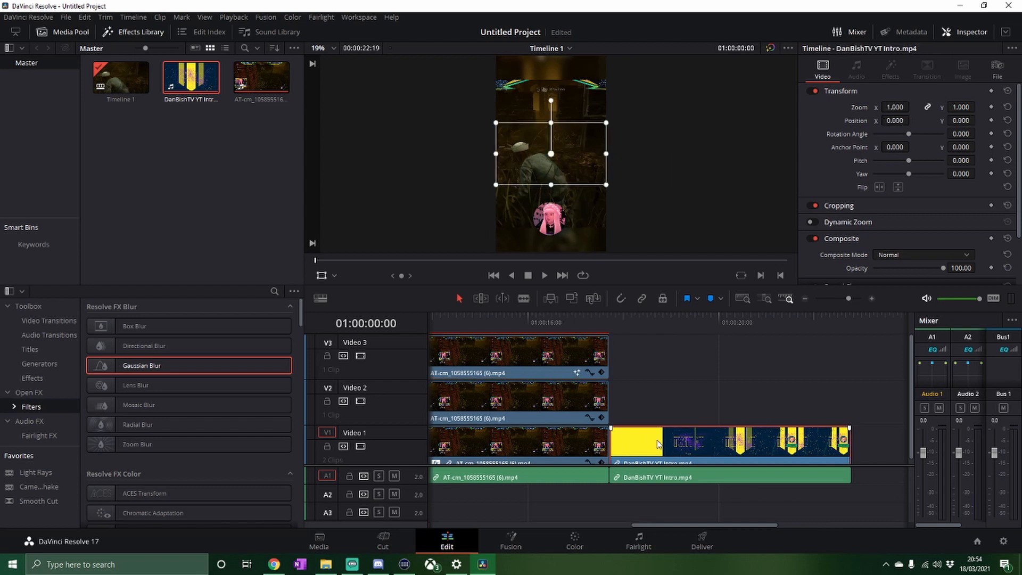
left_click(623, 321)
left_click_drag(624, 322, 631, 320)
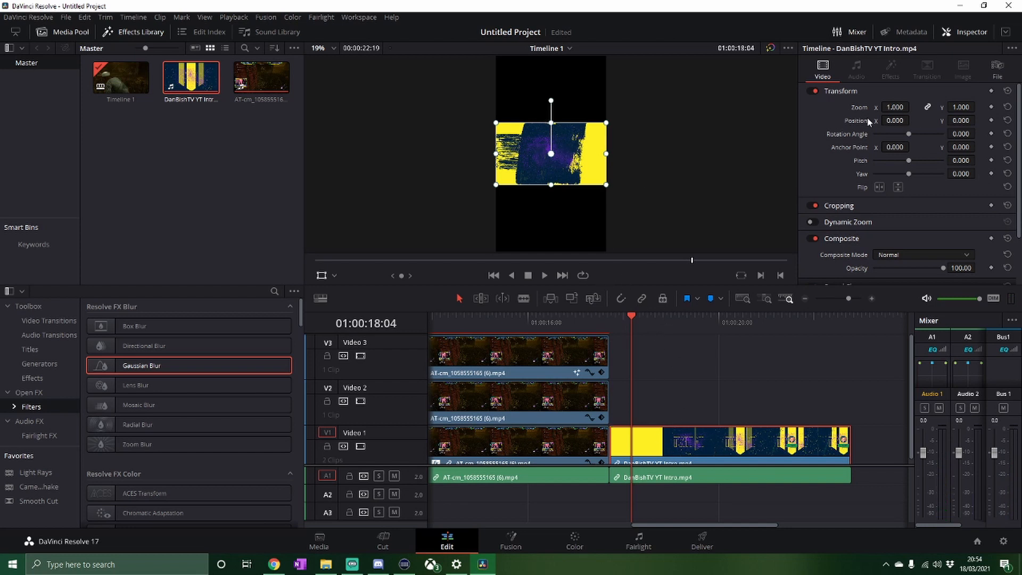
left_click_drag(896, 107, 937, 107)
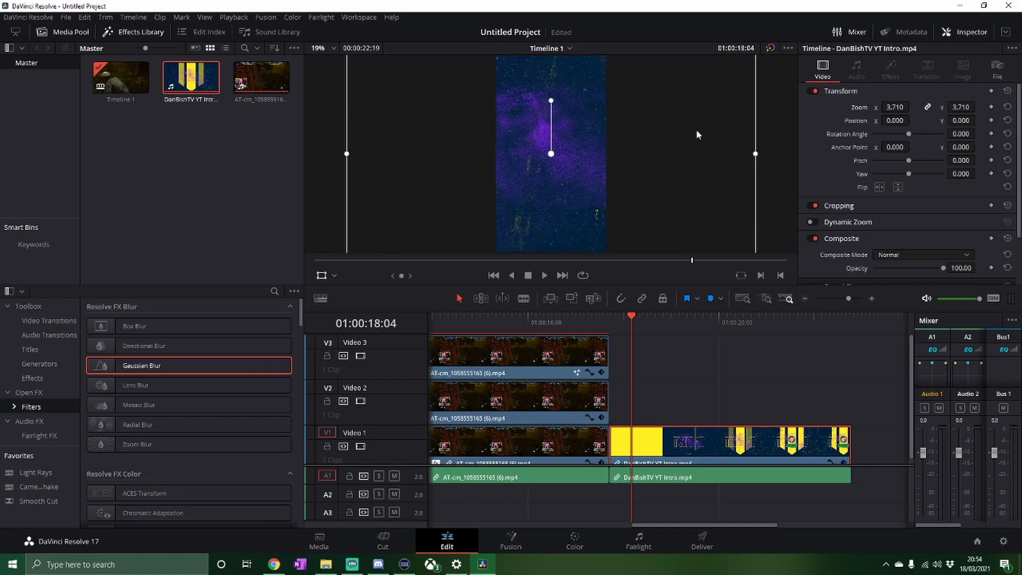
Step: Apply a Gaussian Blur to the Video 1 intro clip with horizontal and vertical strength 0.752
left_click_drag(133, 366, 697, 444)
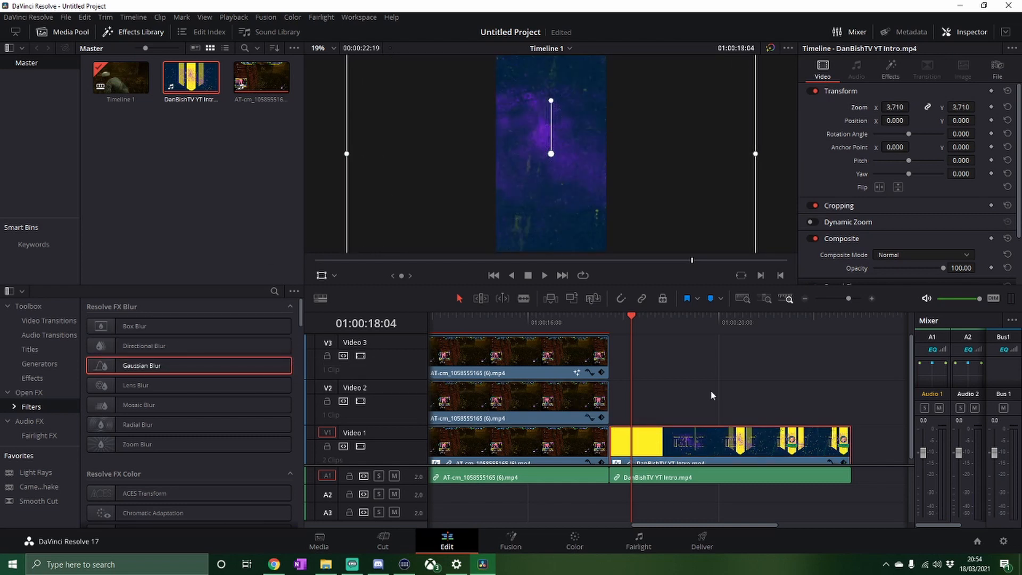
left_click(897, 71)
left_click_drag(902, 130, 927, 141)
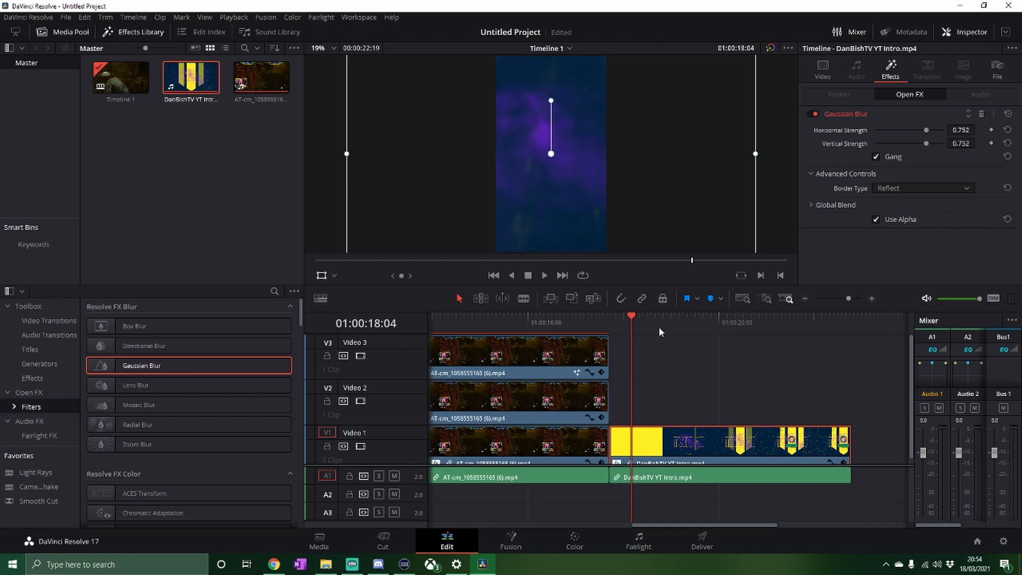
Step: Place a second copy of the intro on Video 2 above the blurred one and delete its duplicate audio from A2
left_click_drag(192, 85, 609, 410)
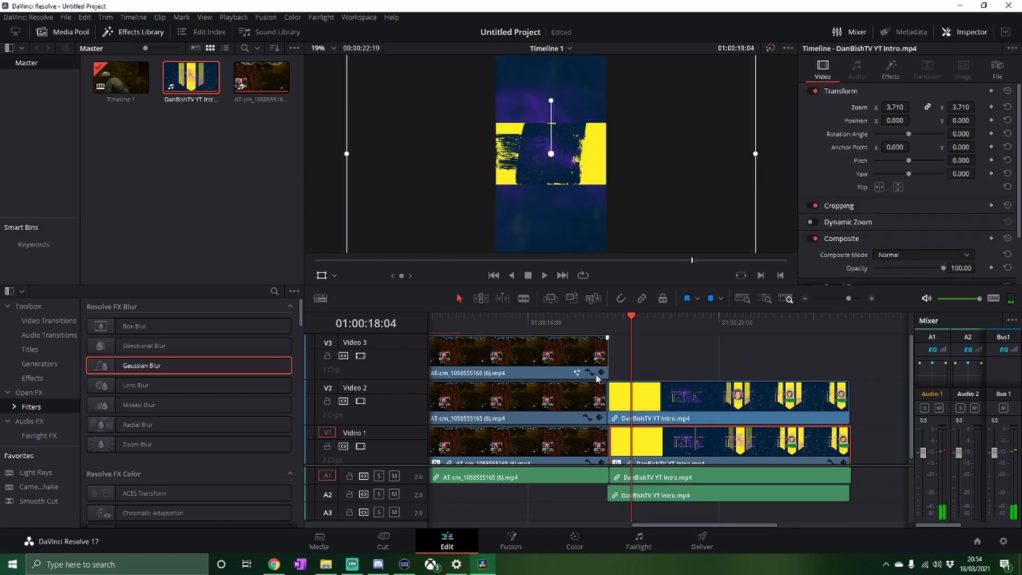
left_click(652, 496)
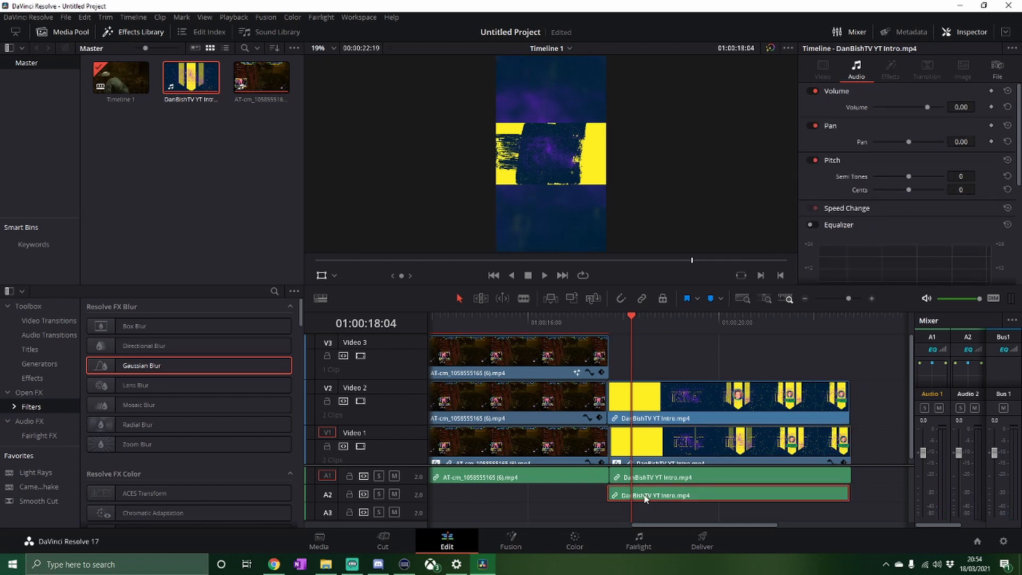
key("Delete")
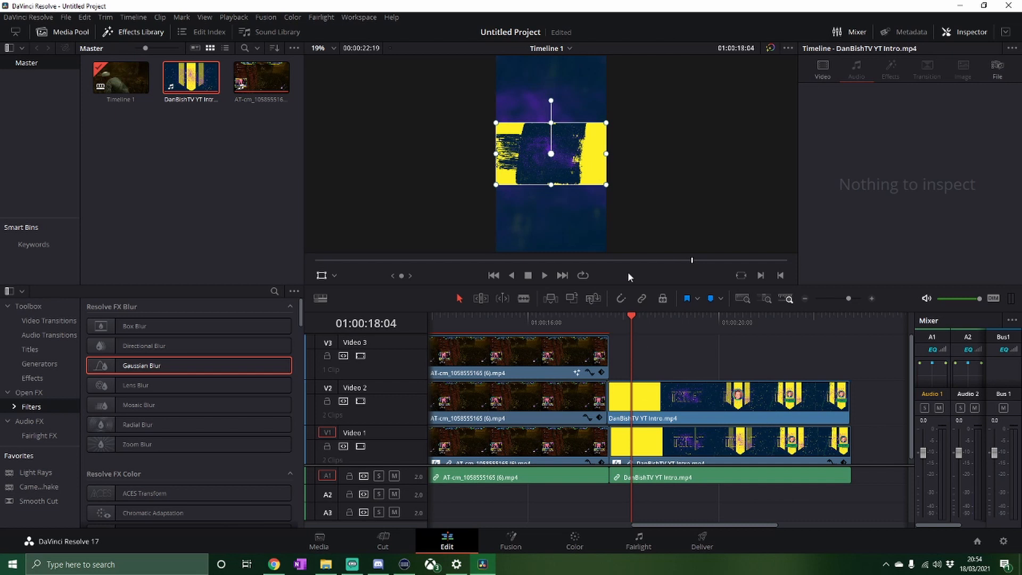
Step: Scale the Video 2 intro clip to a zoom of 1.560, judging the size at the frame showing the Twitch text
left_click(686, 394)
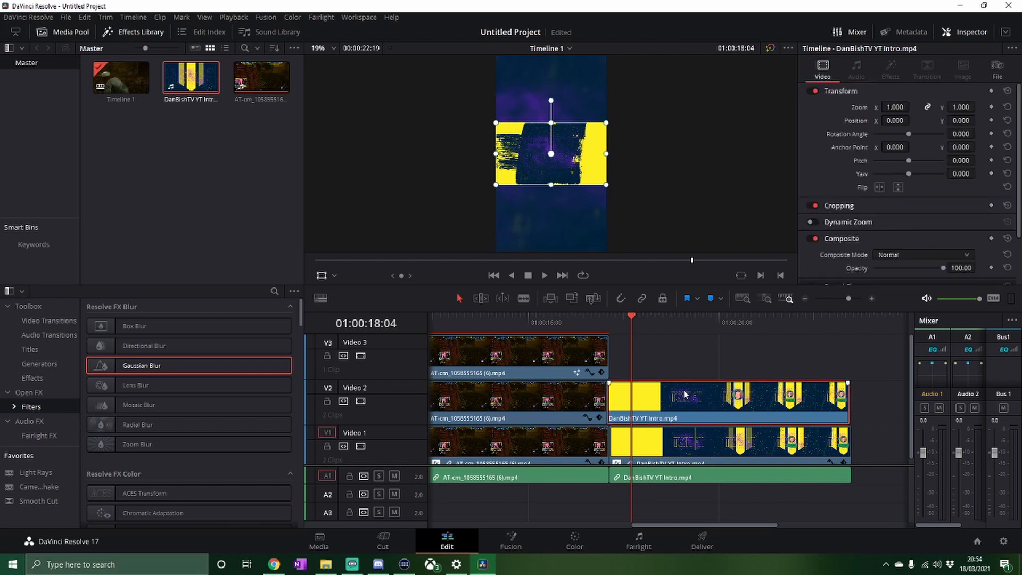
left_click(683, 323)
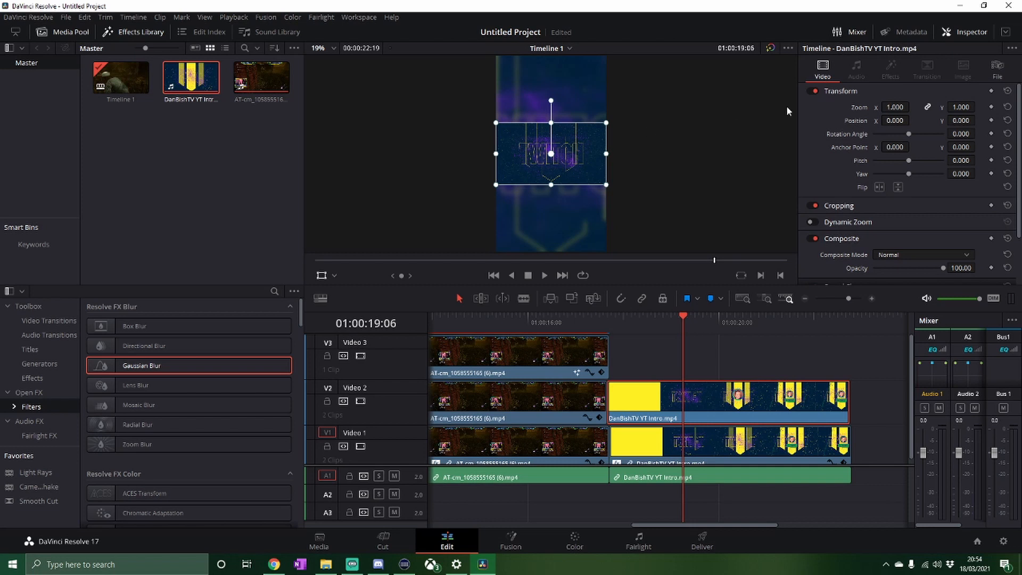
left_click_drag(896, 107, 935, 107)
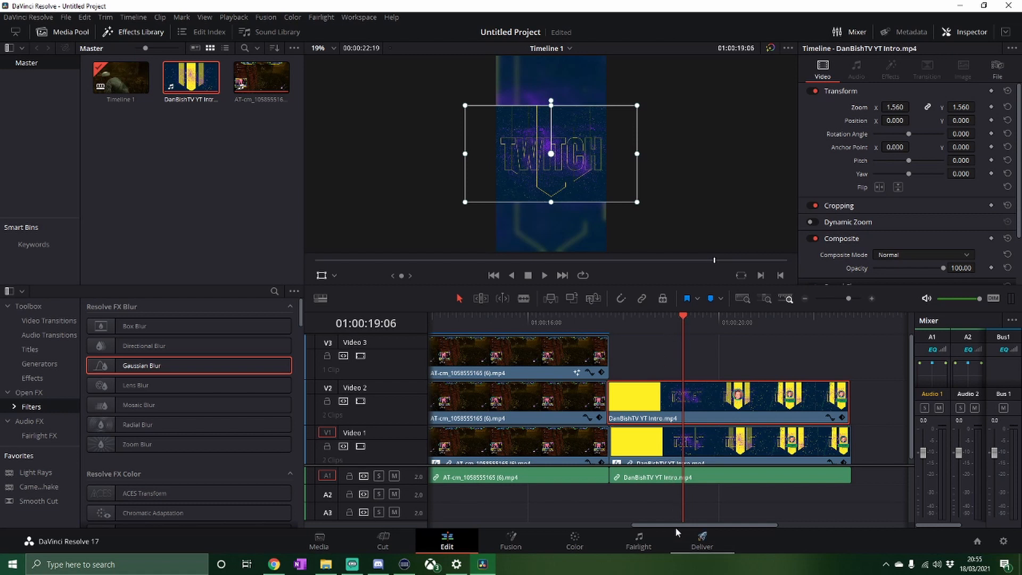
left_click_drag(675, 524, 438, 529)
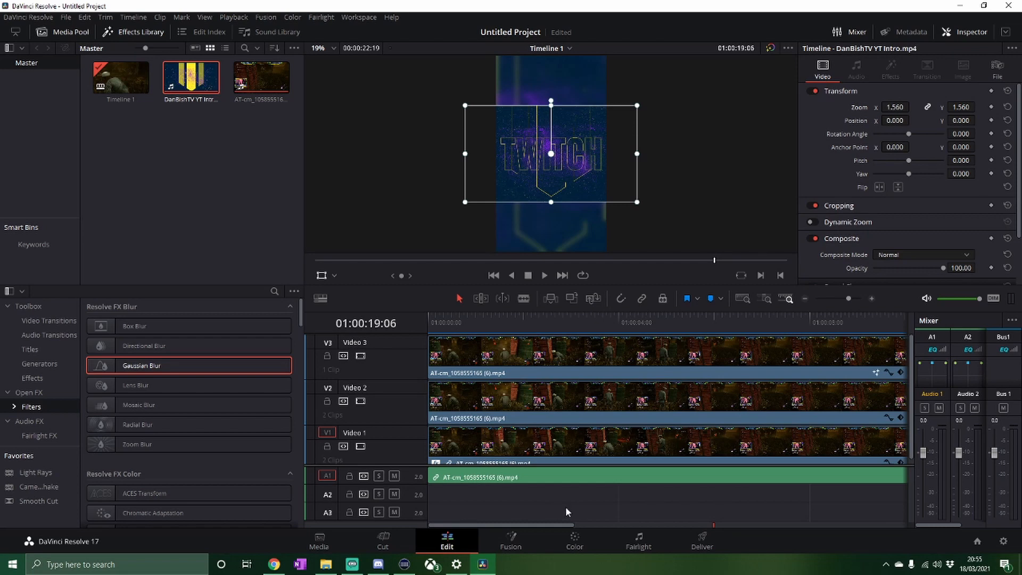
Step: On the Deliver page, name the render file "Sneaky Steve" and set its destination to the Videos folder
left_click(704, 548)
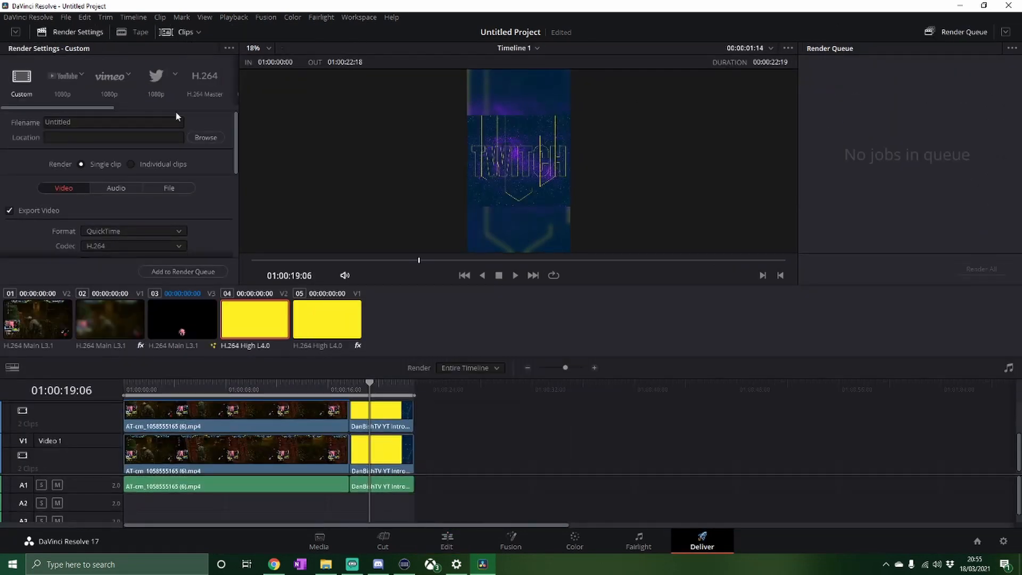
left_click(96, 123)
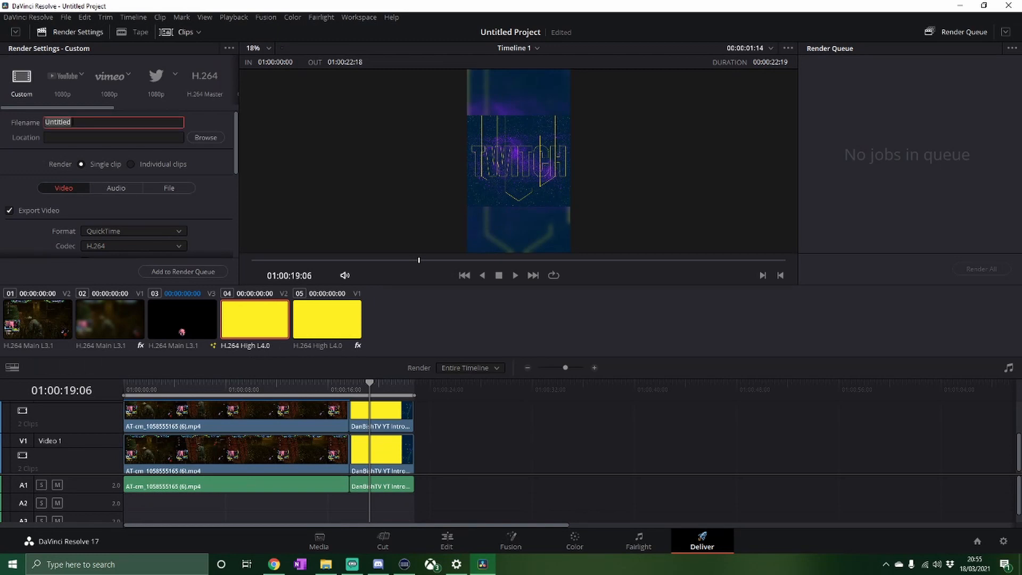
type("S")
left_click(94, 137)
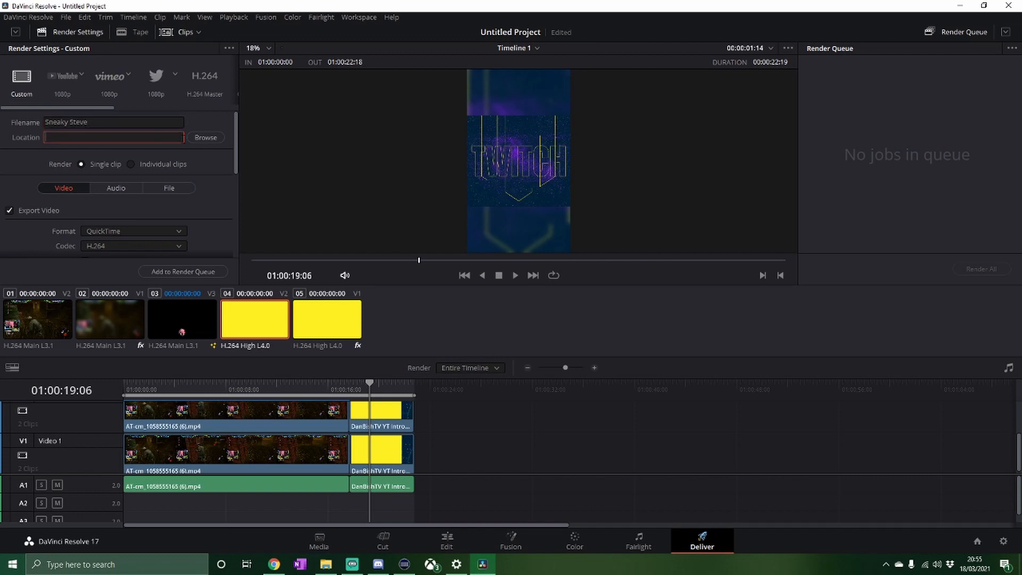
left_click(192, 137)
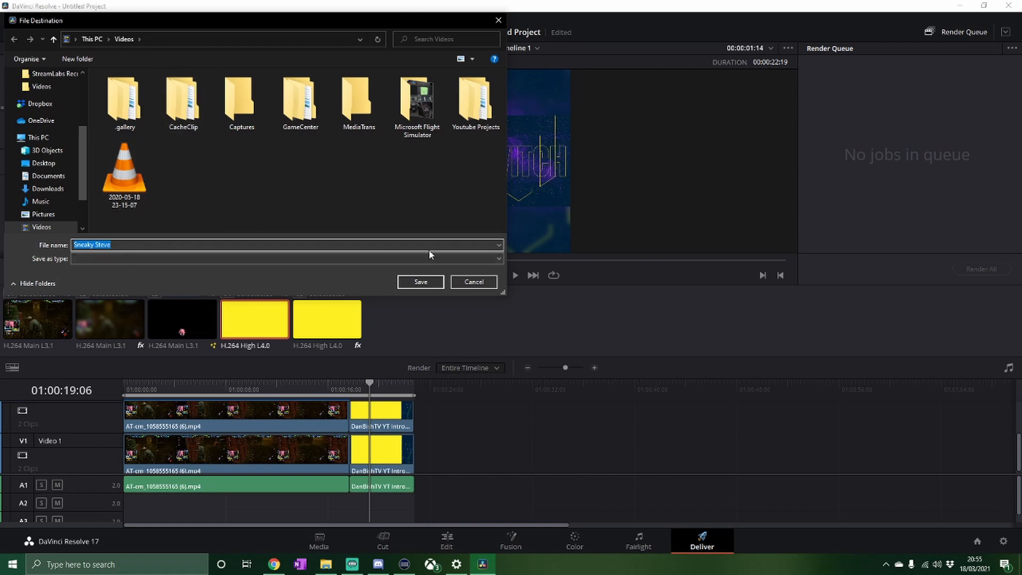
left_click(426, 283)
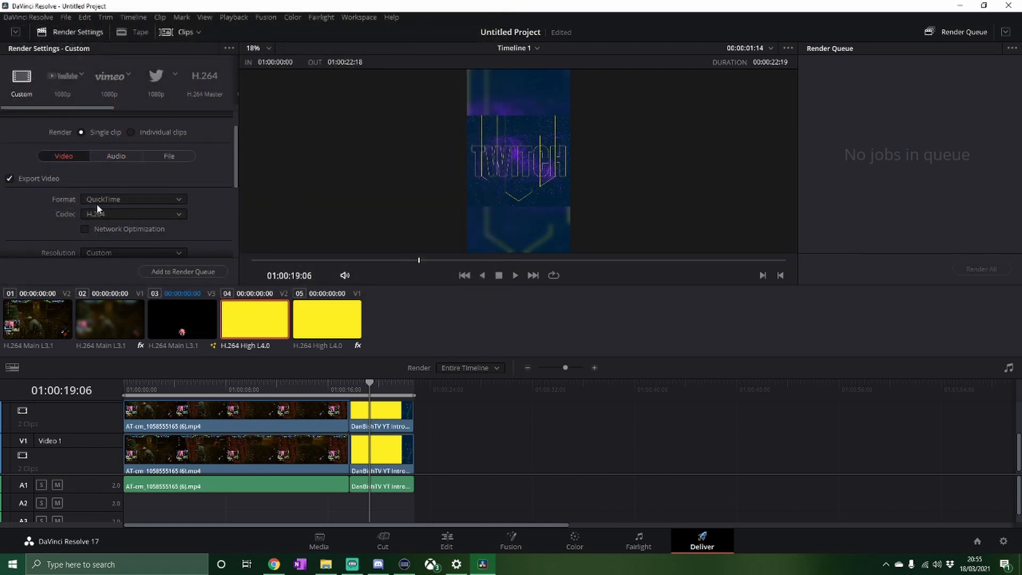
Step: Review the video export settings, add the timeline to the render queue and render the job
scroll(67, 156, "down", 1)
scroll(24, 155, "down", 3)
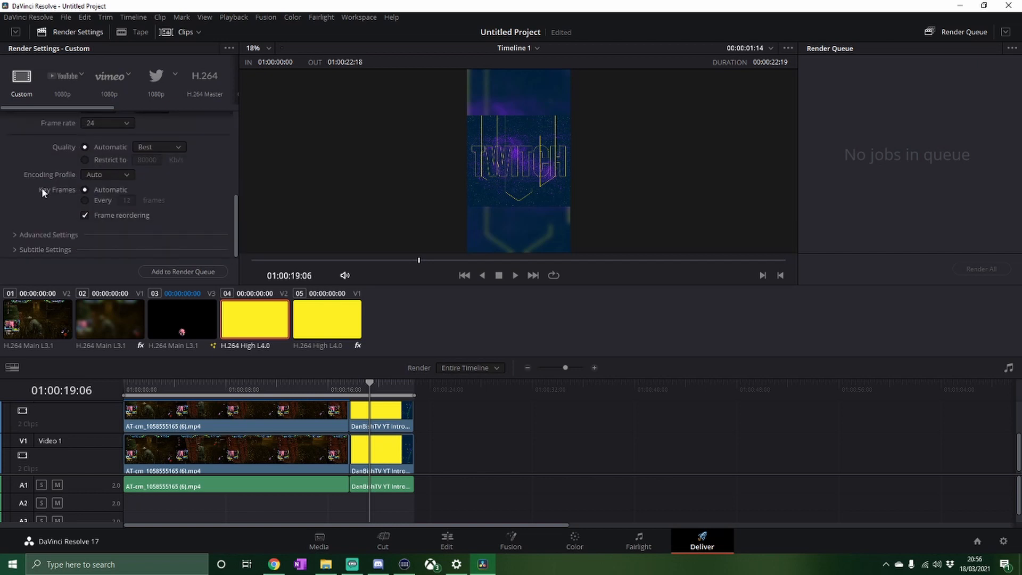
left_click(164, 272)
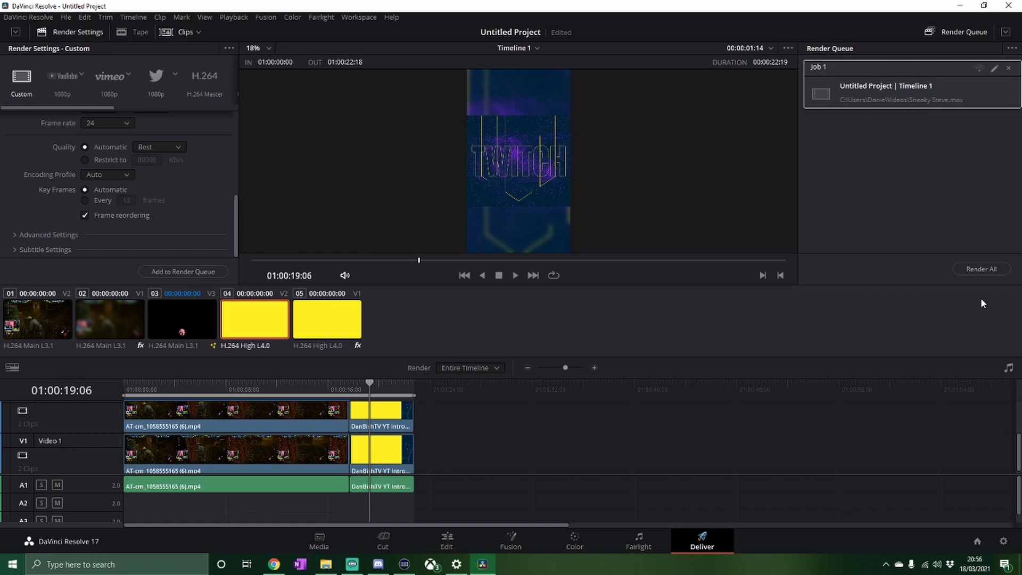
left_click(980, 269)
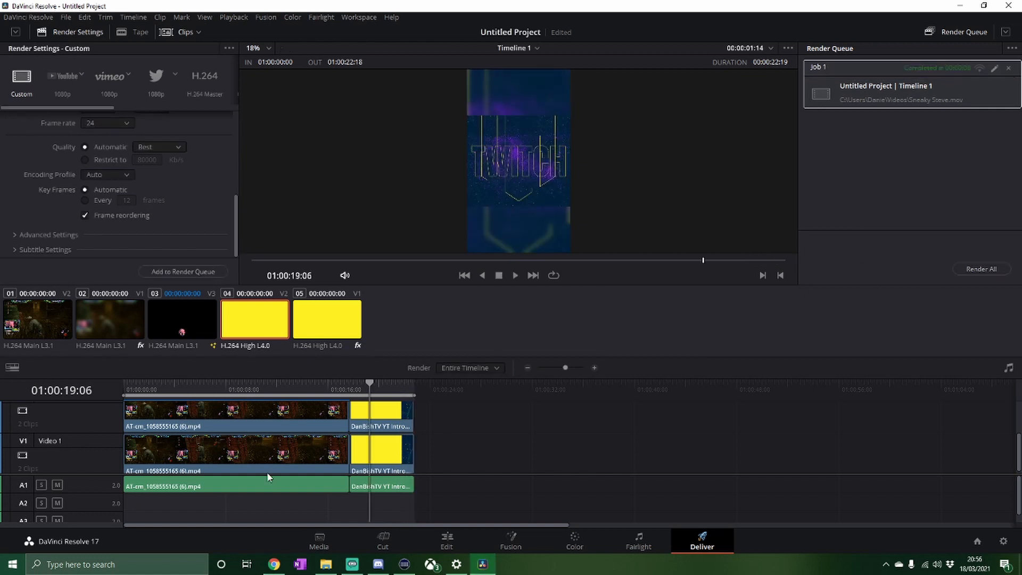
Step: Switch to File Explorer, play the rendered video full screen to check it, and close the player
left_click(330, 565)
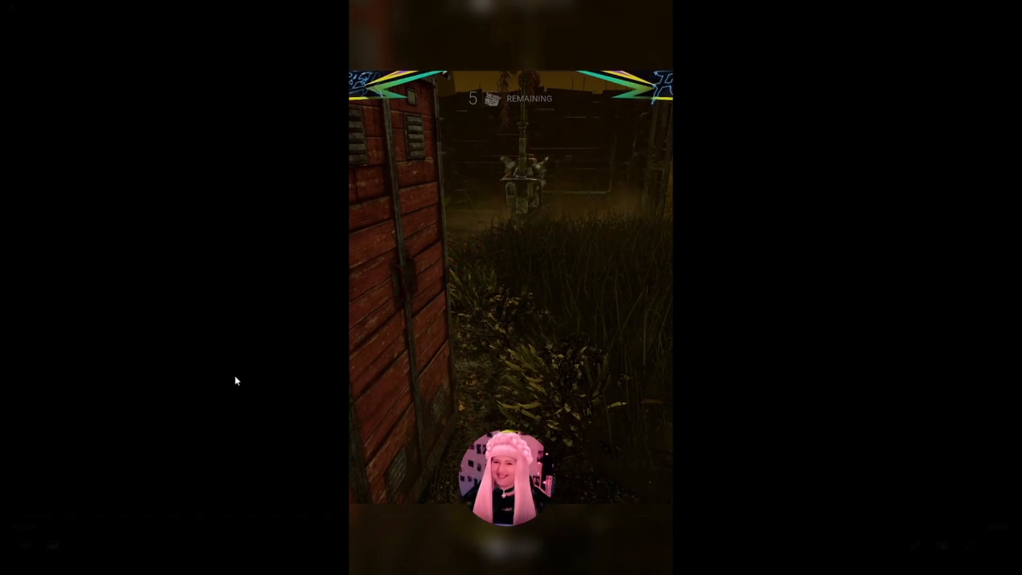
mouse_move(632, 364)
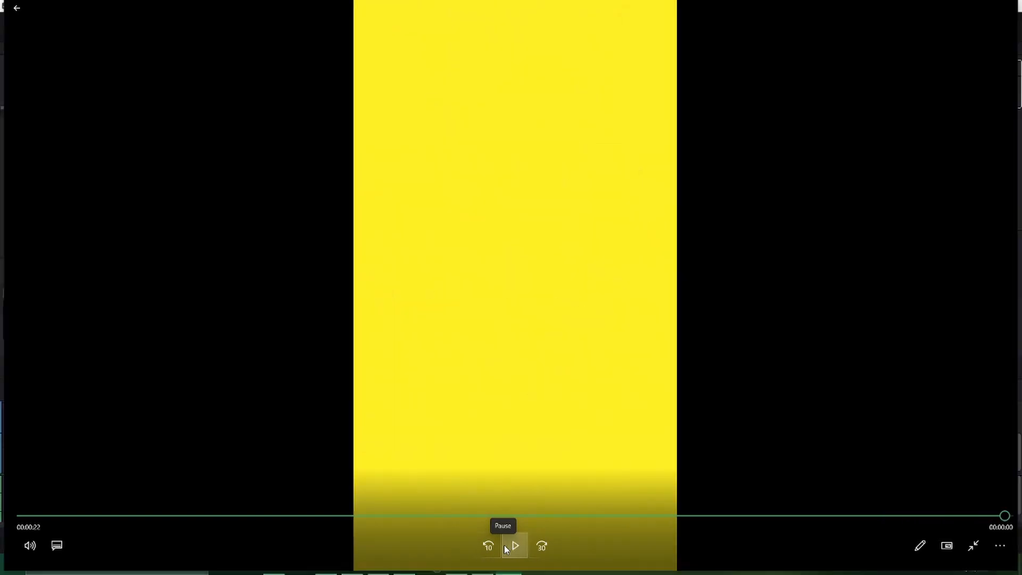
key("Escape")
left_click(1011, 7)
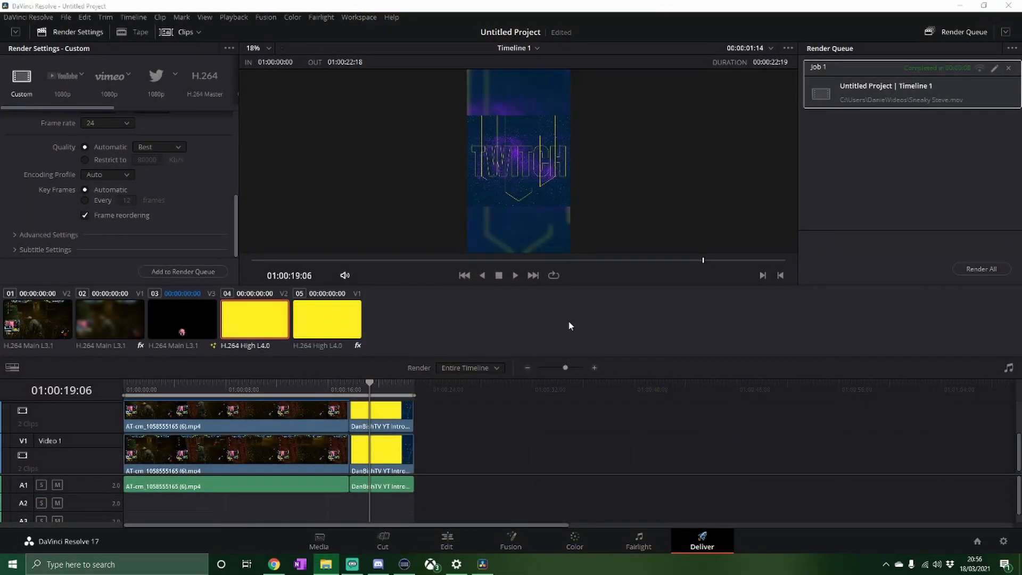